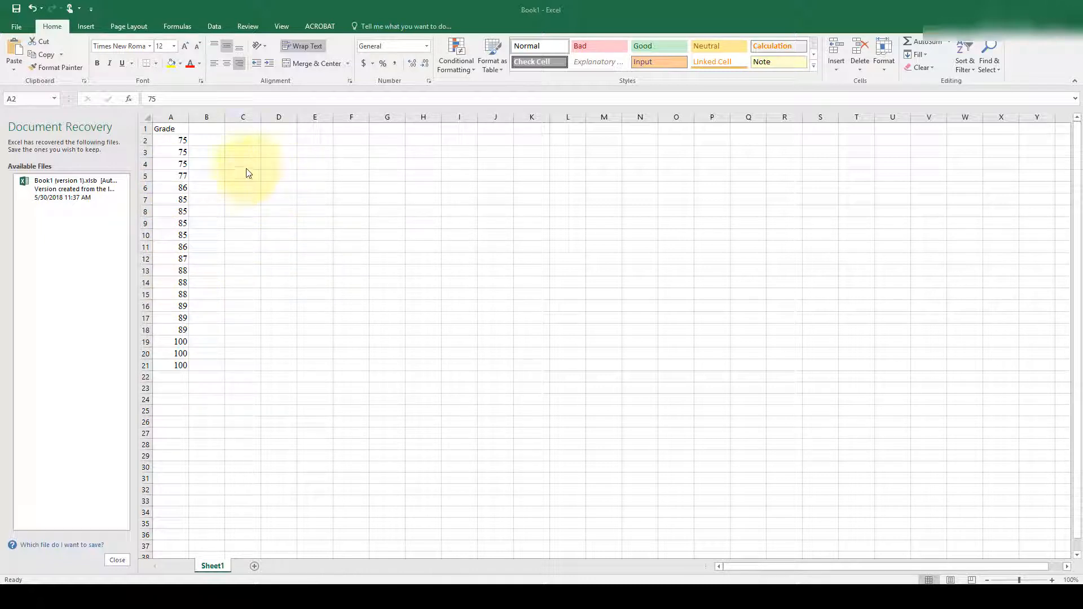
Create a PivotTable from the Grade data in A1:A21, placed on the existing worksheet at cell F1
click(168, 129)
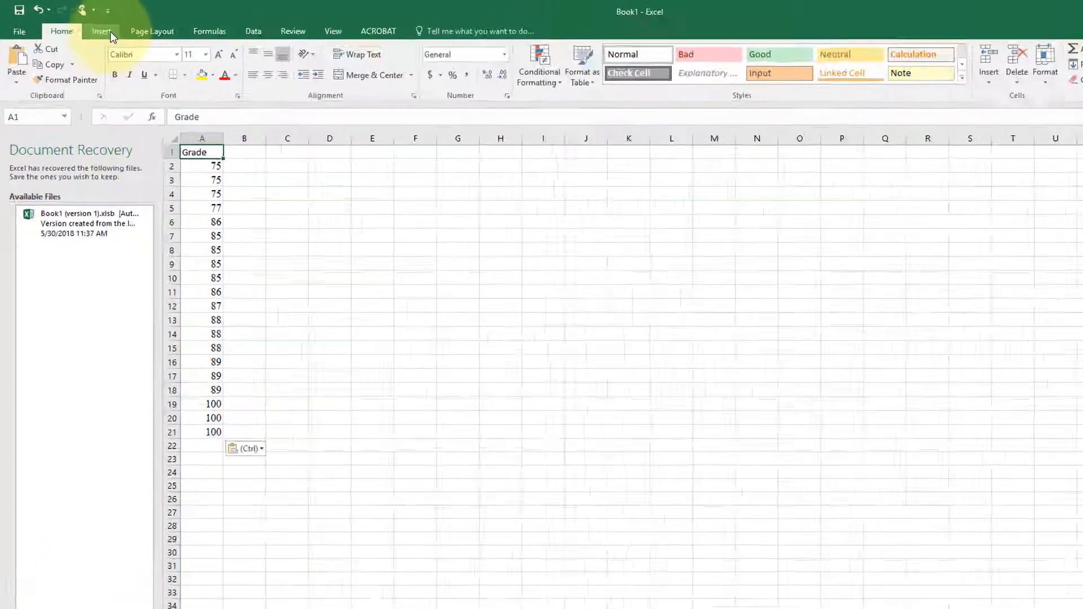
click(96, 26)
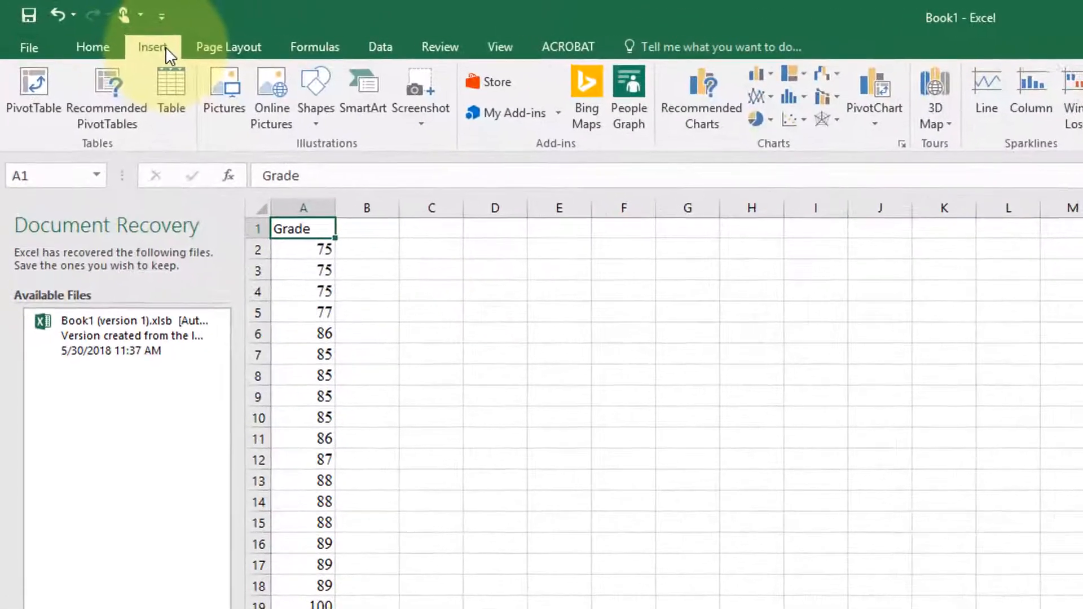
click(43, 86)
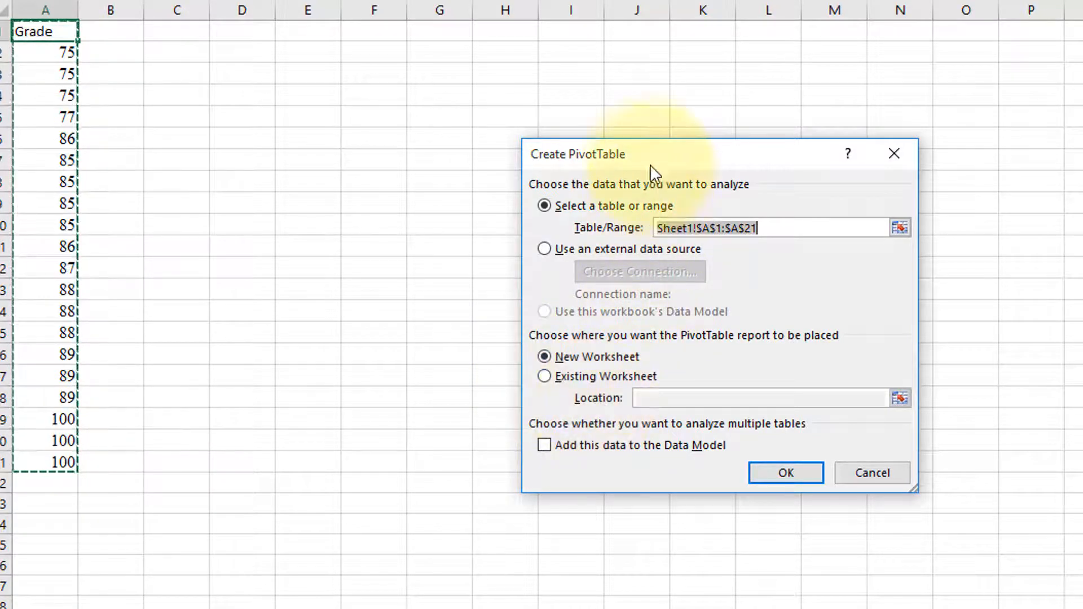
drag(650, 165, 802, 145)
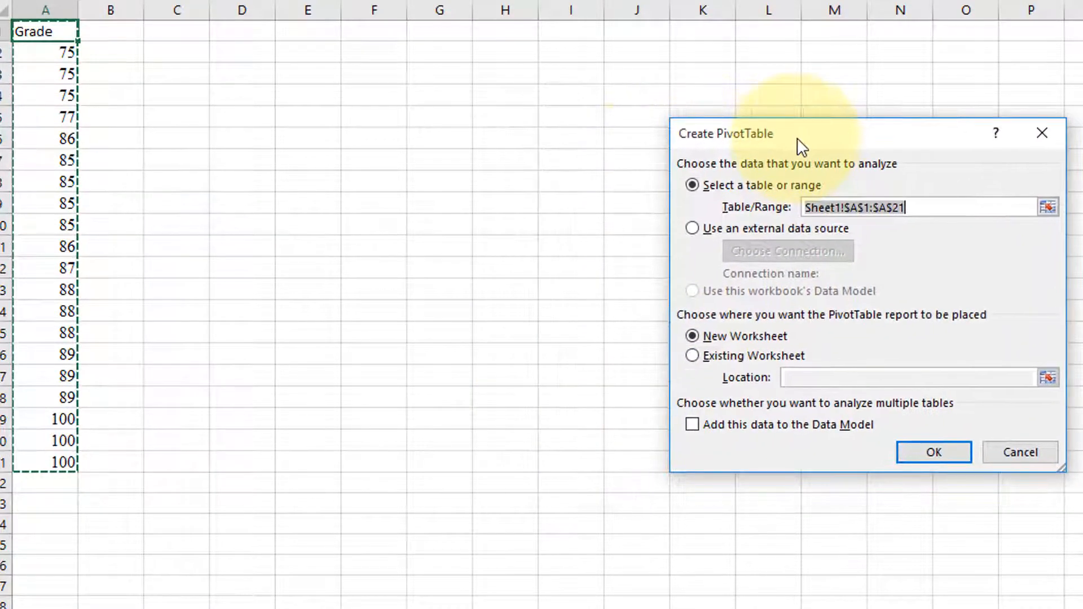
click(693, 355)
click(801, 378)
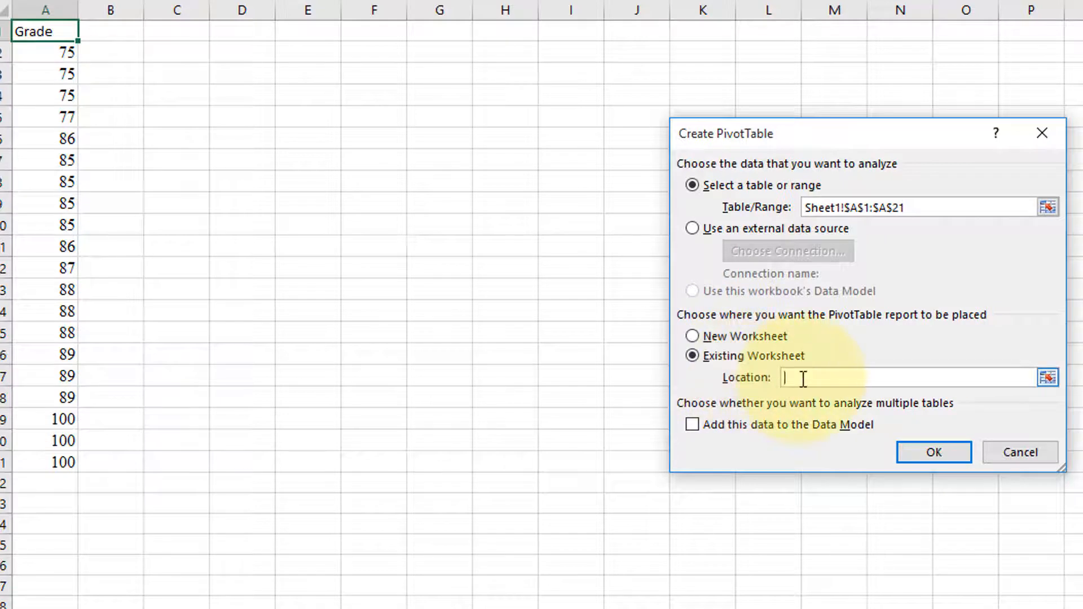
click(373, 33)
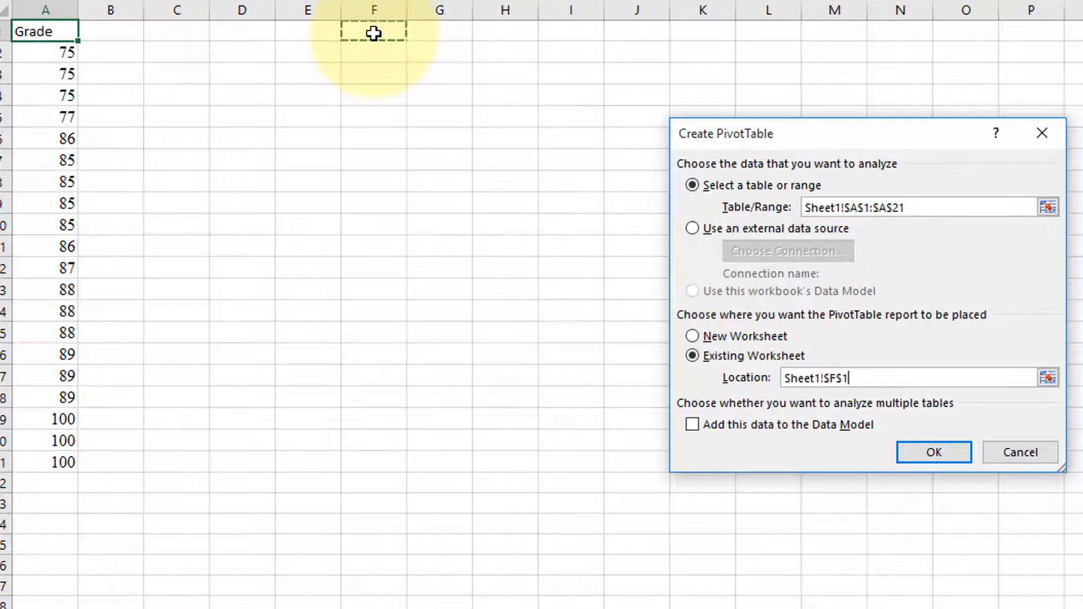
click(928, 455)
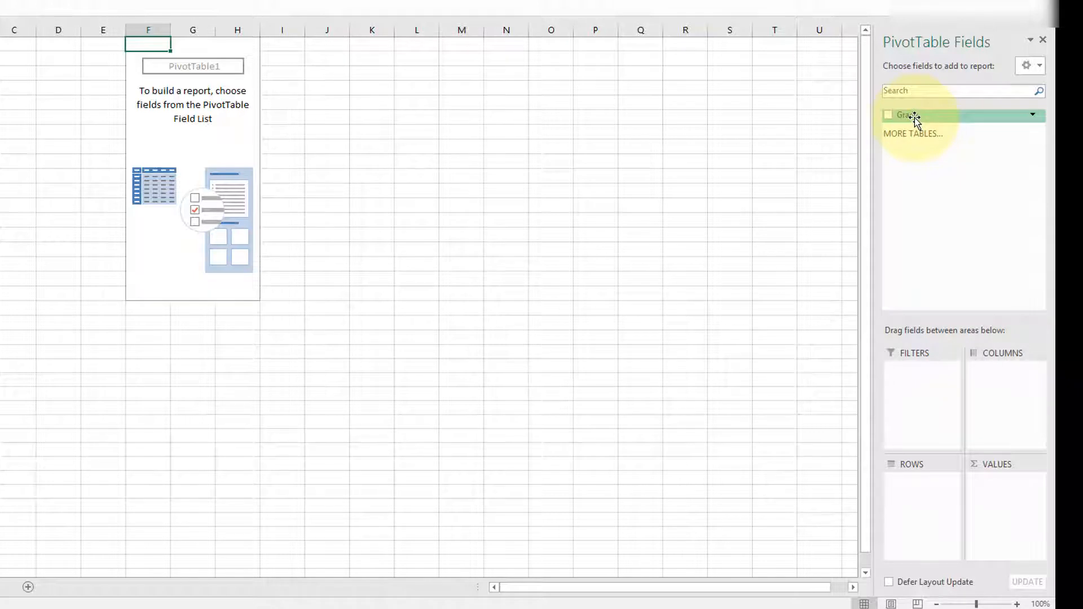
Add the Grade field to both the PivotTable's rows and values, and summarize the values by Count
drag(915, 118, 914, 496)
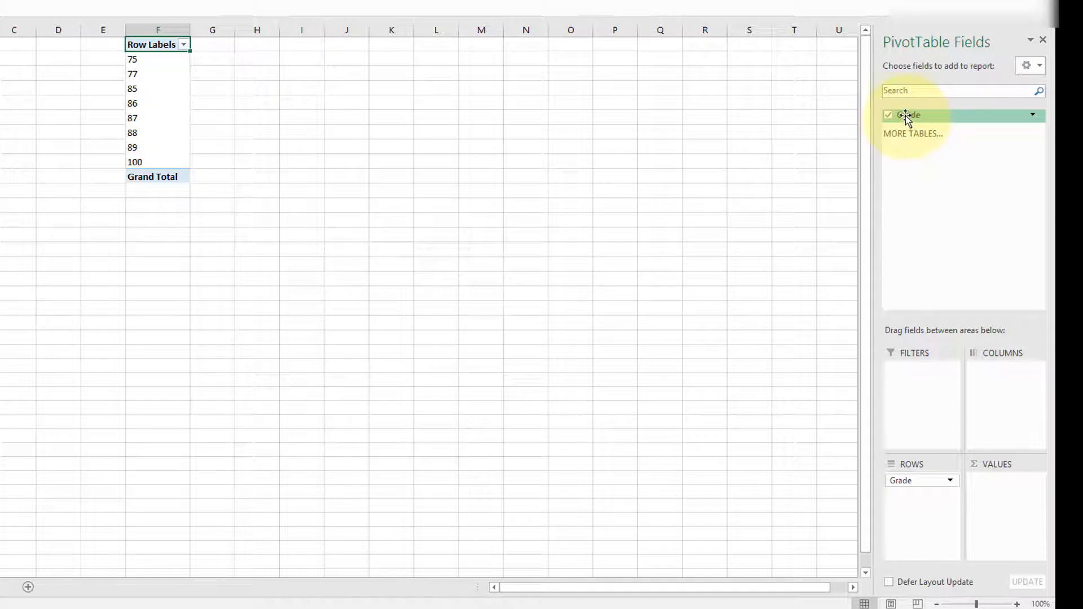
drag(907, 119, 1005, 488)
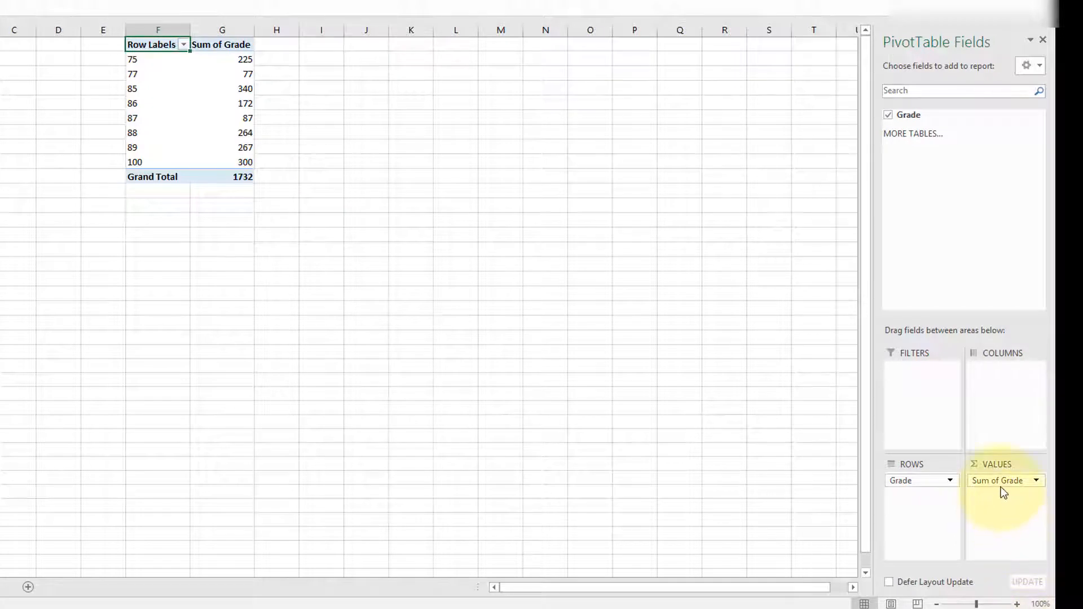
click(1038, 481)
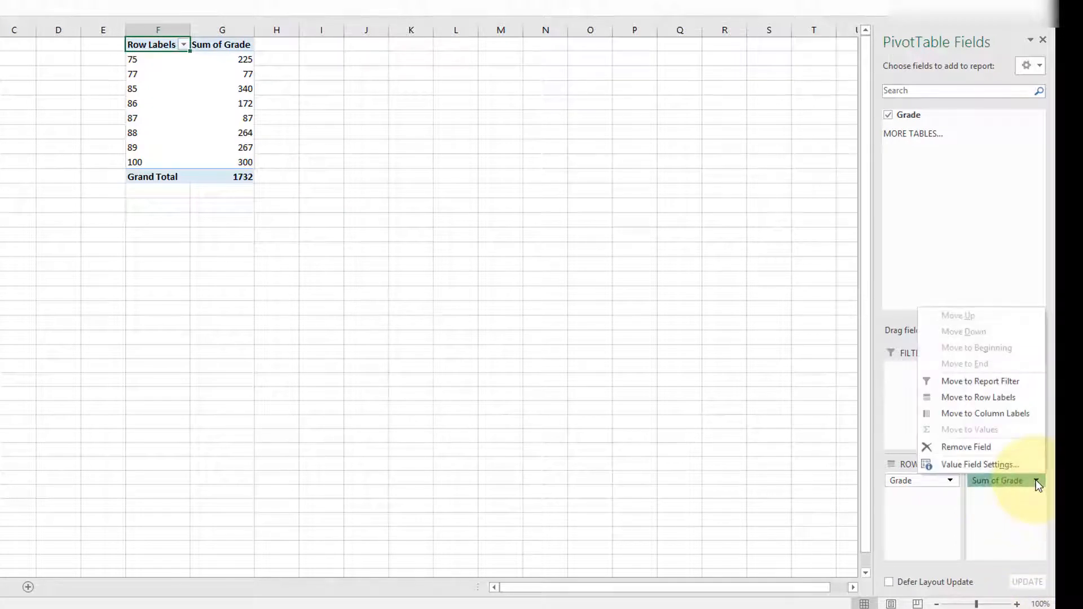
click(970, 466)
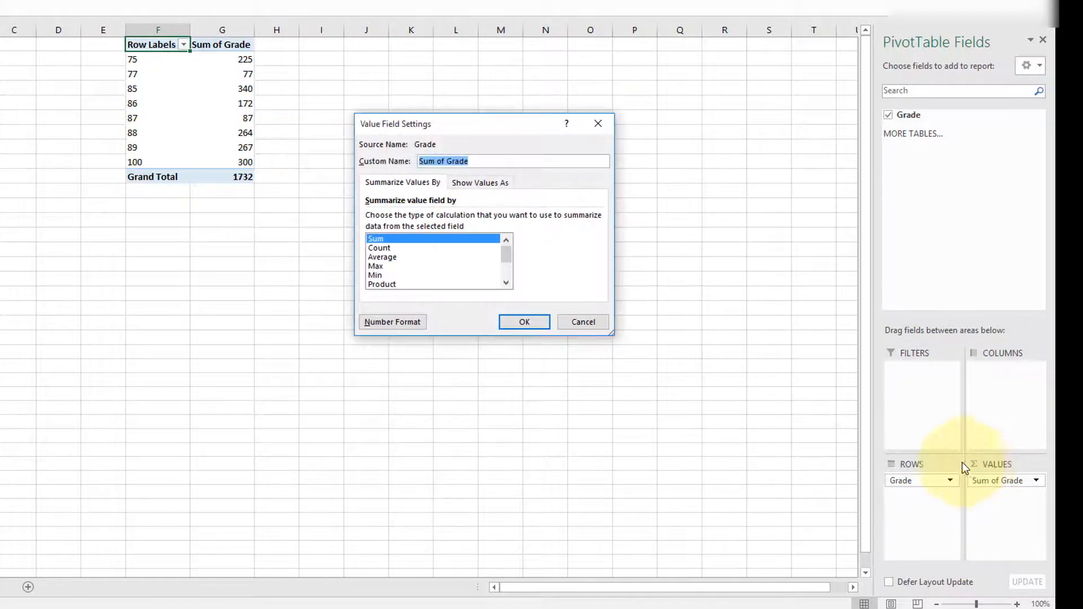
click(380, 248)
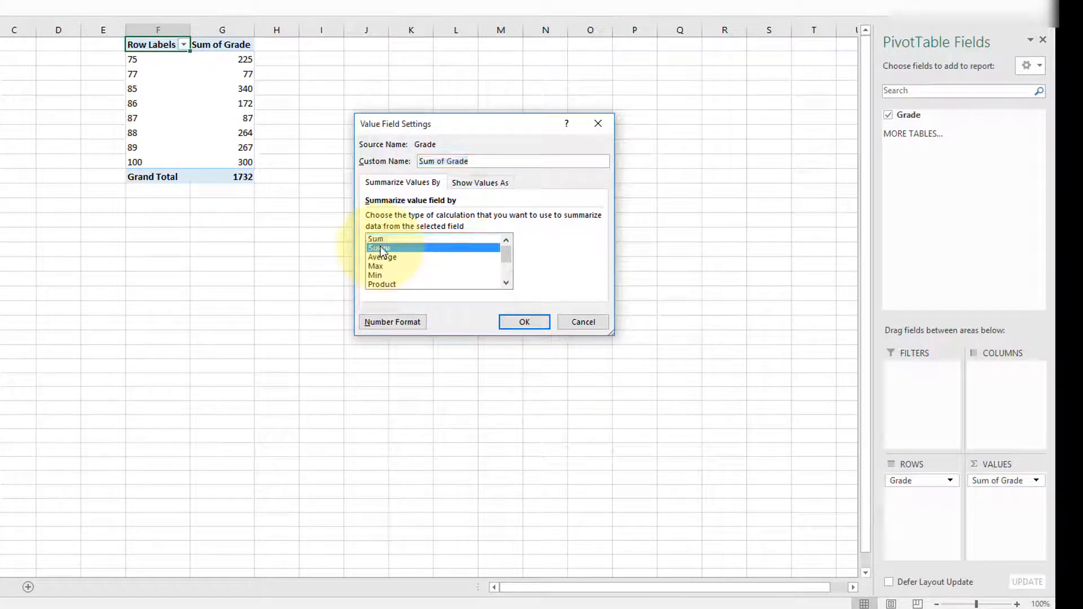
click(517, 325)
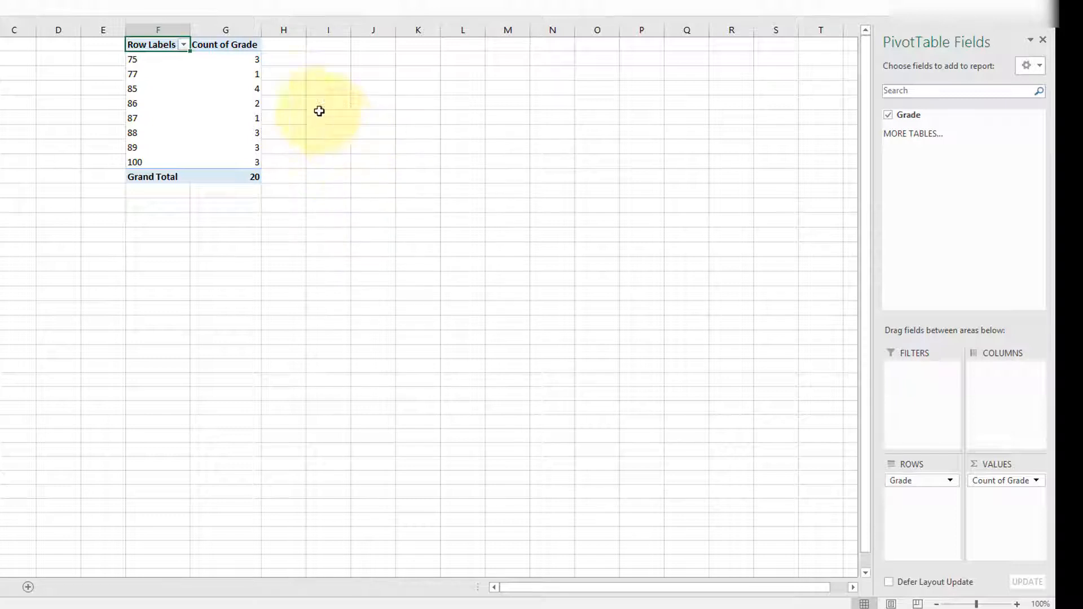
Group the PivotTable's grade row labels from 75 to 100 in intervals of 5
right_click(134, 59)
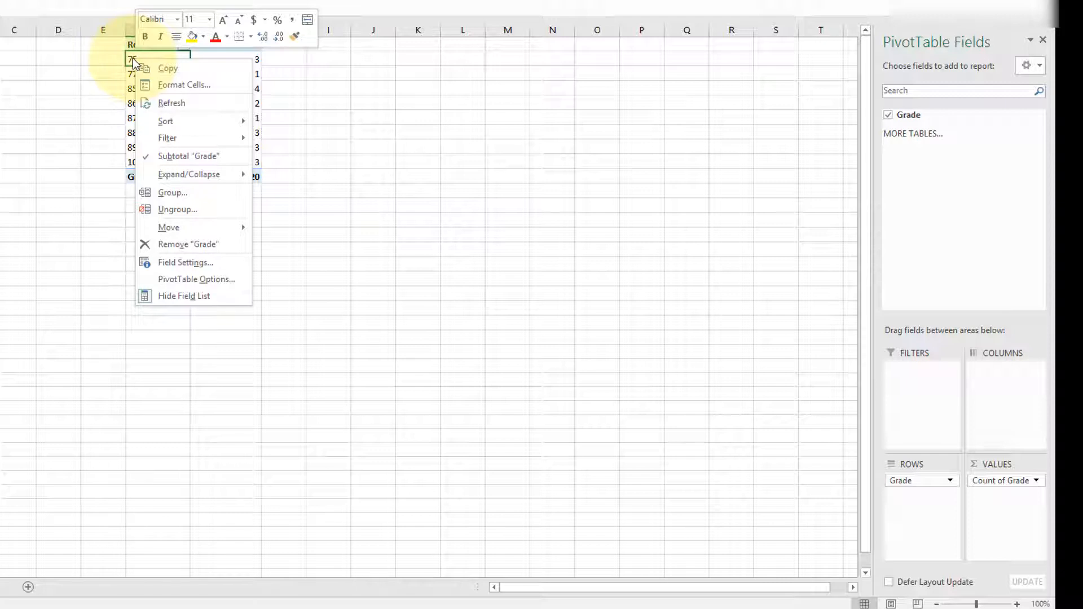
click(164, 192)
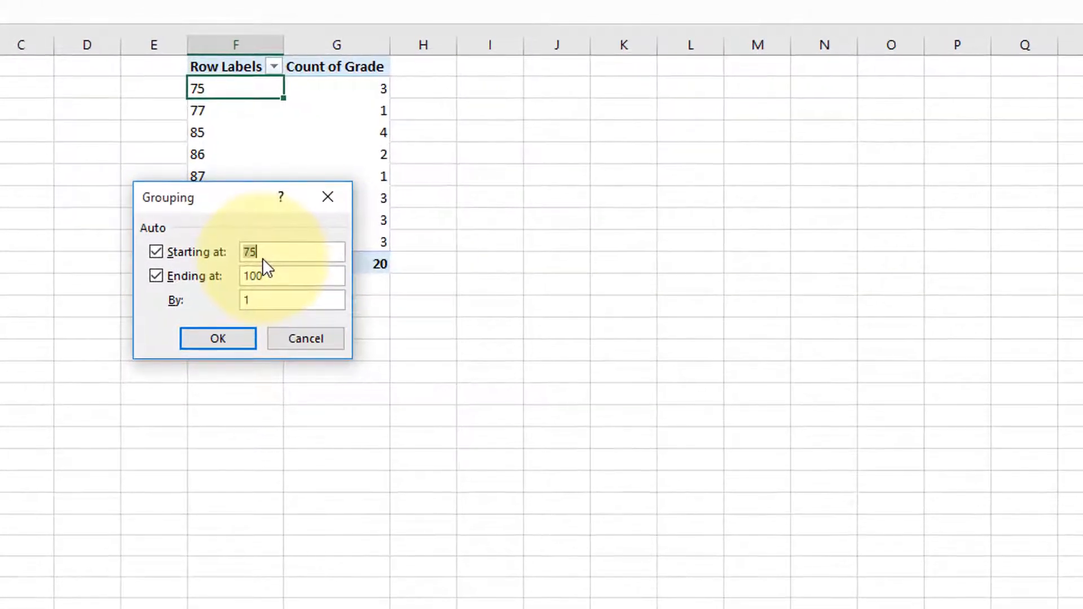
click(271, 303)
drag(271, 304, 225, 300)
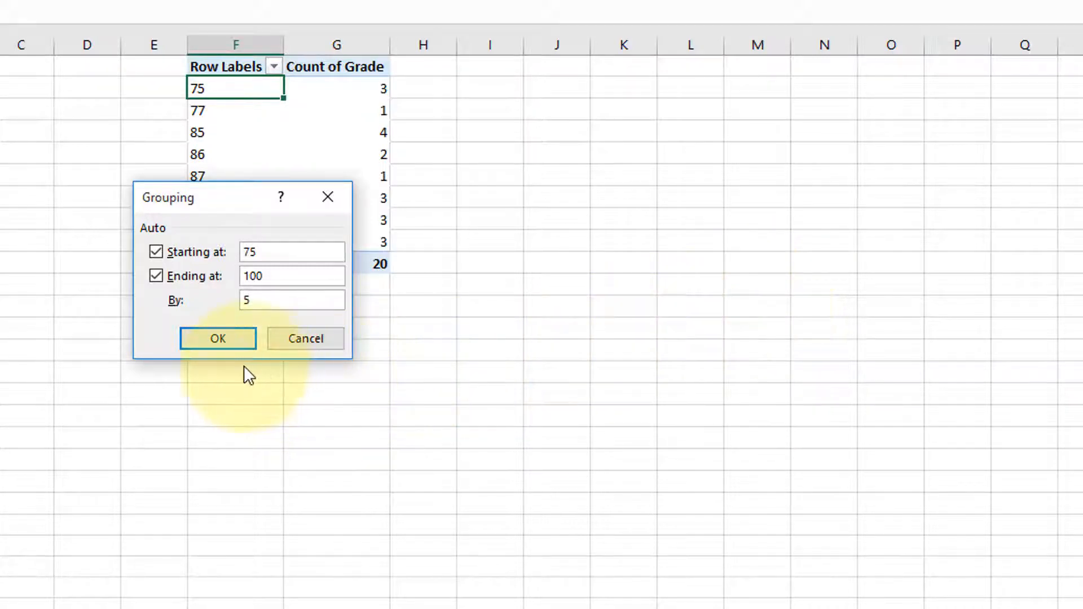
click(215, 340)
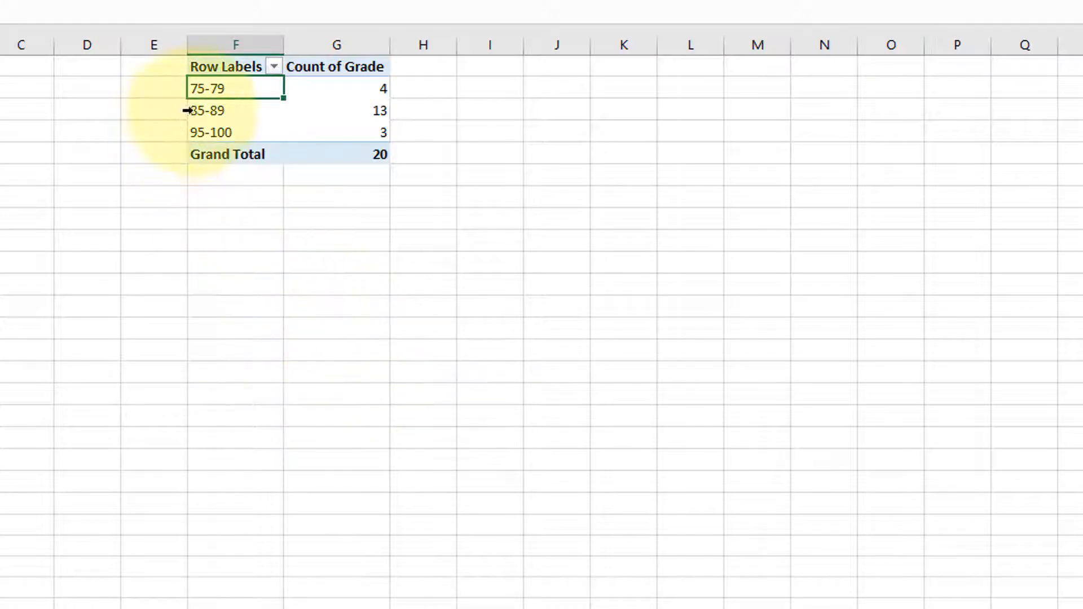
Copy the PivotTable's headers and grouped rows without the grand total, and paste them as values at cell F8
mouse_move(364, 87)
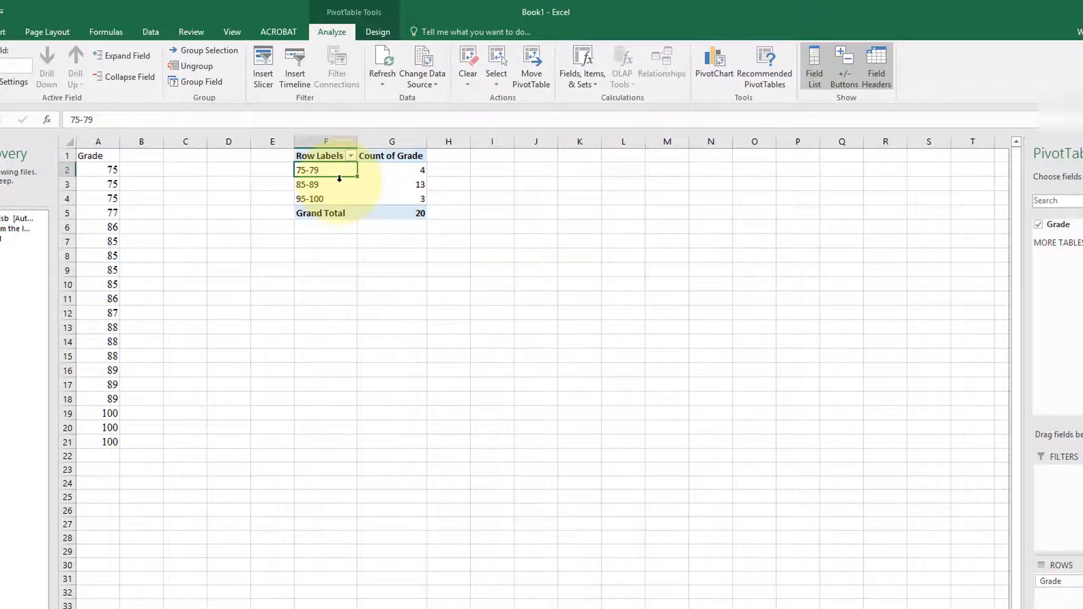
drag(320, 170, 410, 198)
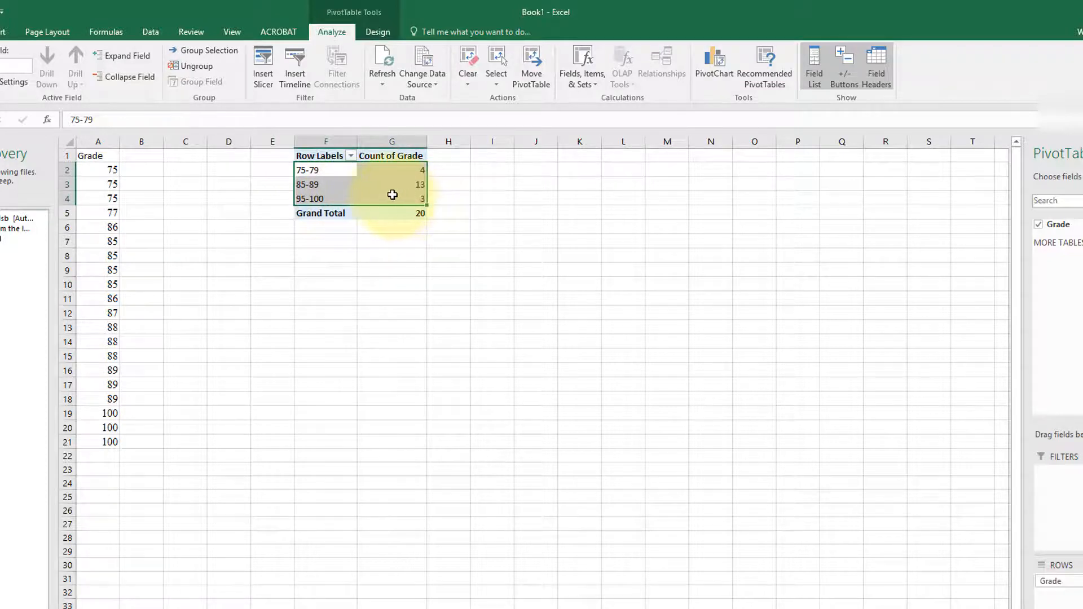
drag(310, 156, 387, 201)
right_click(389, 197)
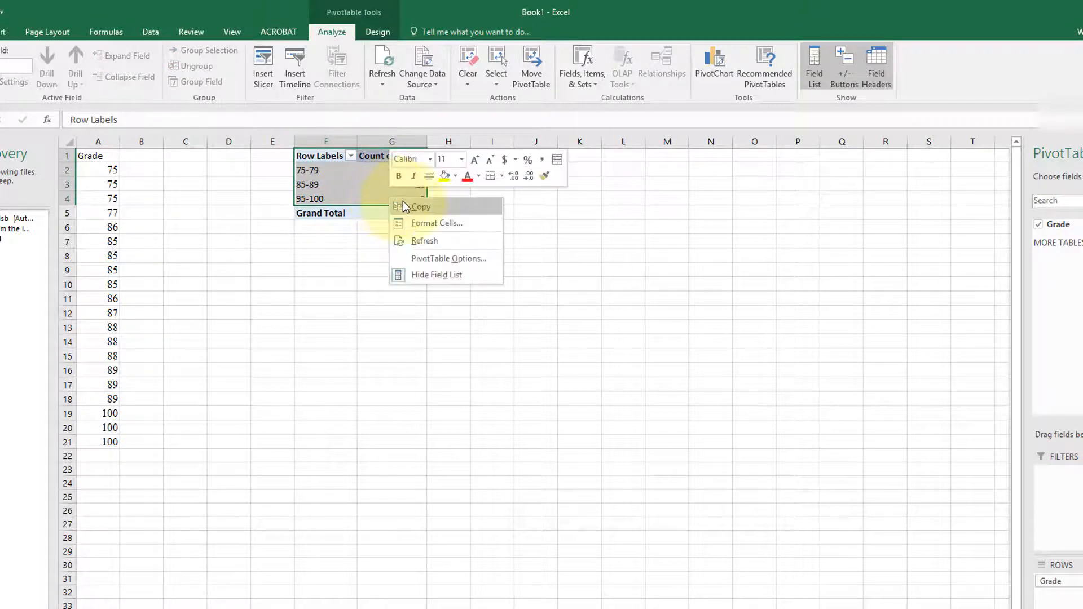
click(406, 205)
click(320, 261)
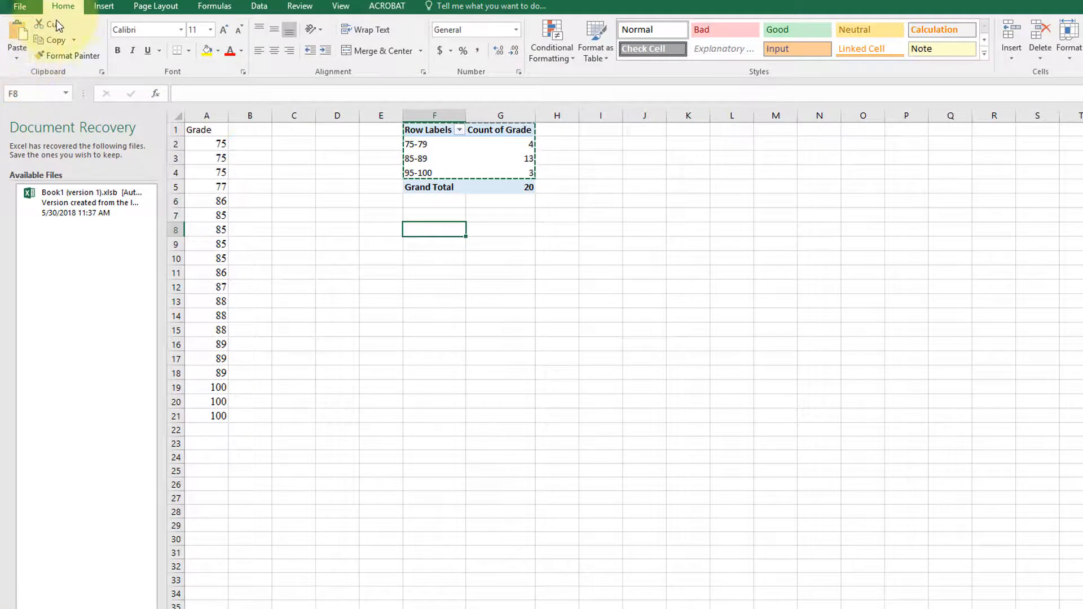
click(19, 59)
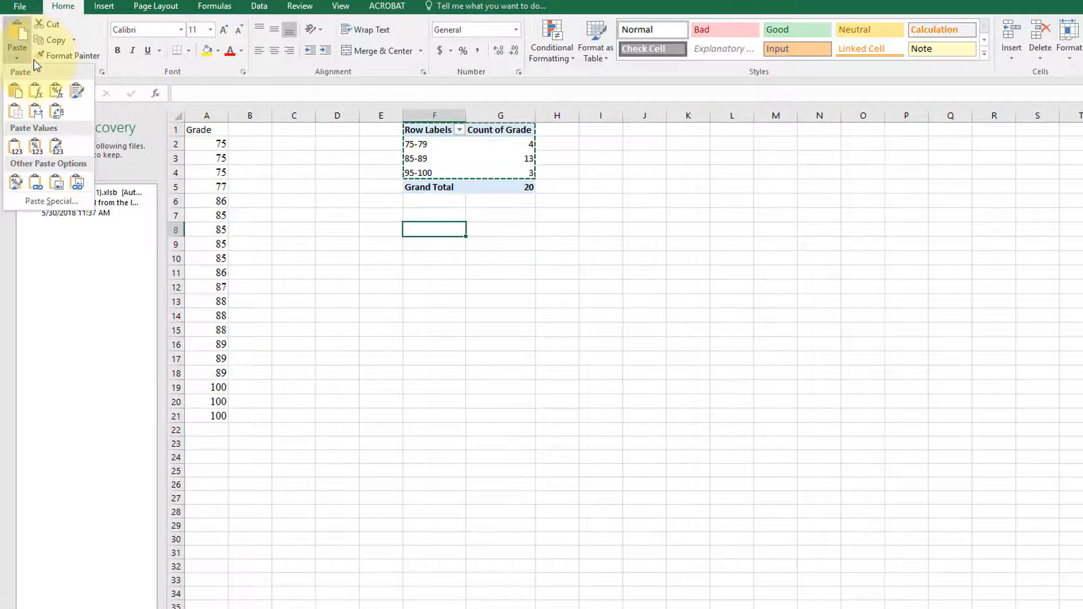
click(15, 149)
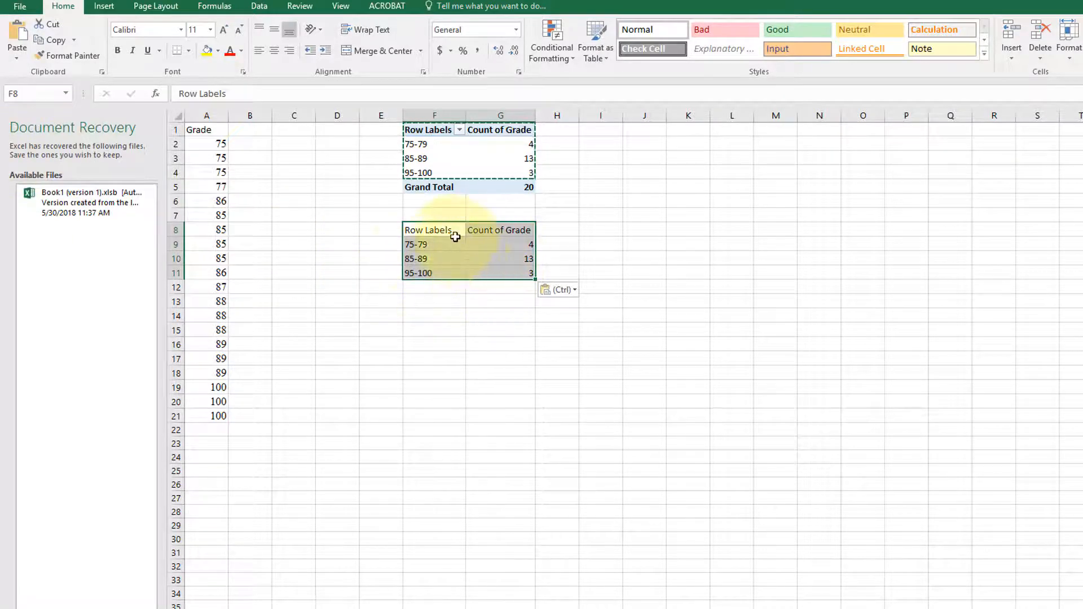
Rename the "Row Labels" header of the pasted table in F8 to "Grade"
click(424, 241)
click(434, 228)
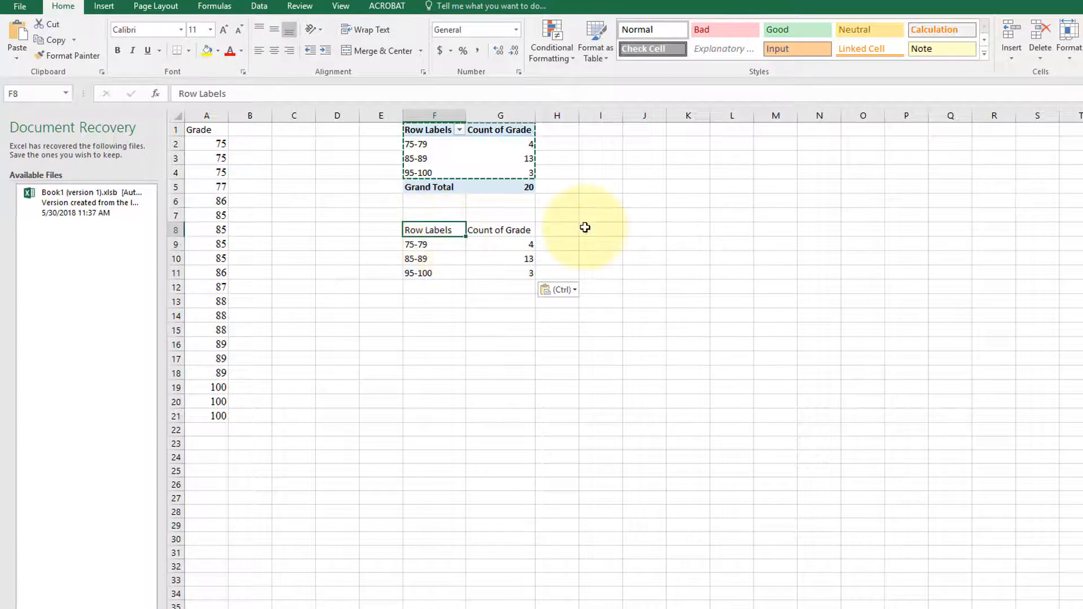
text(Grade)
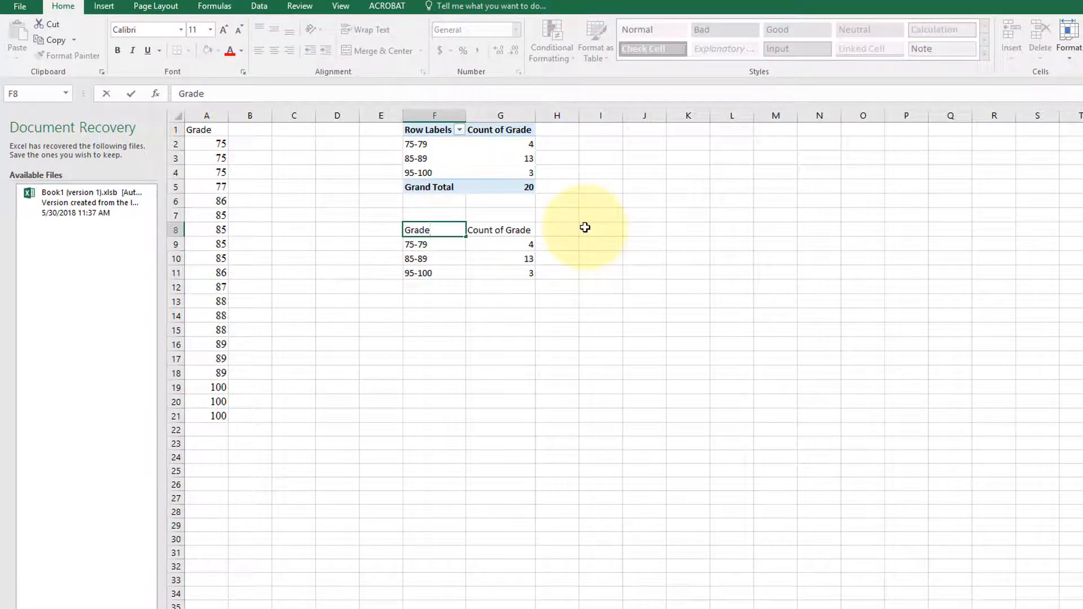
key(Tab)
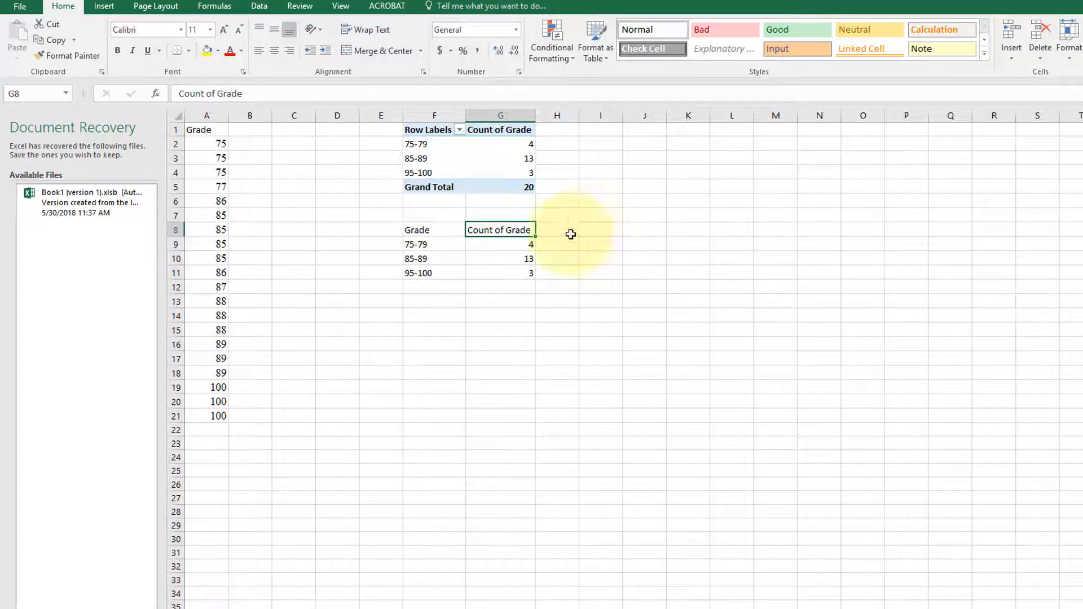
Insert a scatter chart with smooth lines and no markers from the pasted table in F8:G11
drag(433, 230, 491, 273)
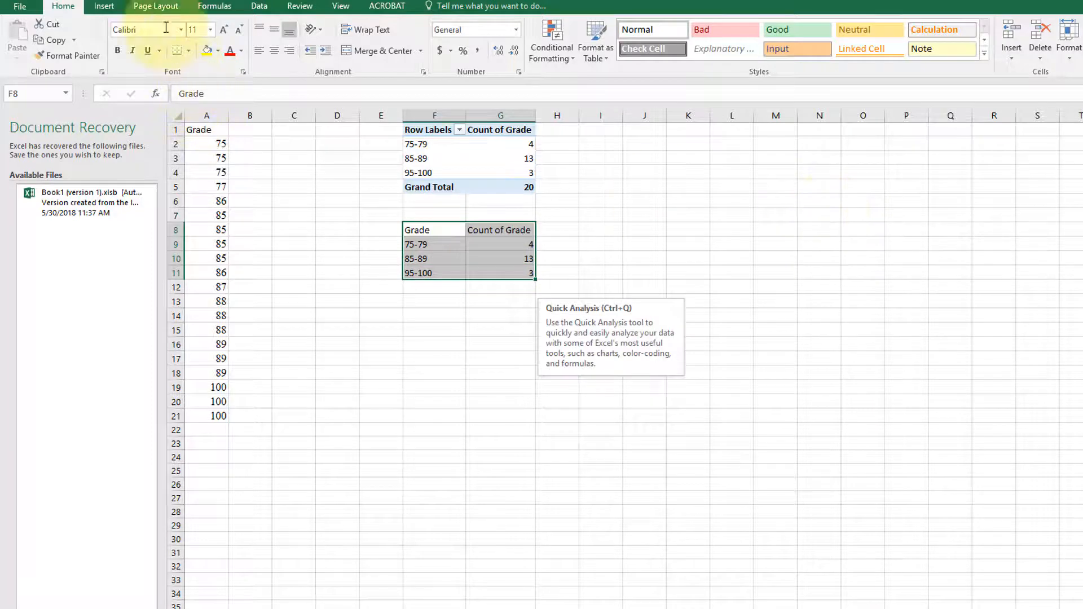
click(104, 7)
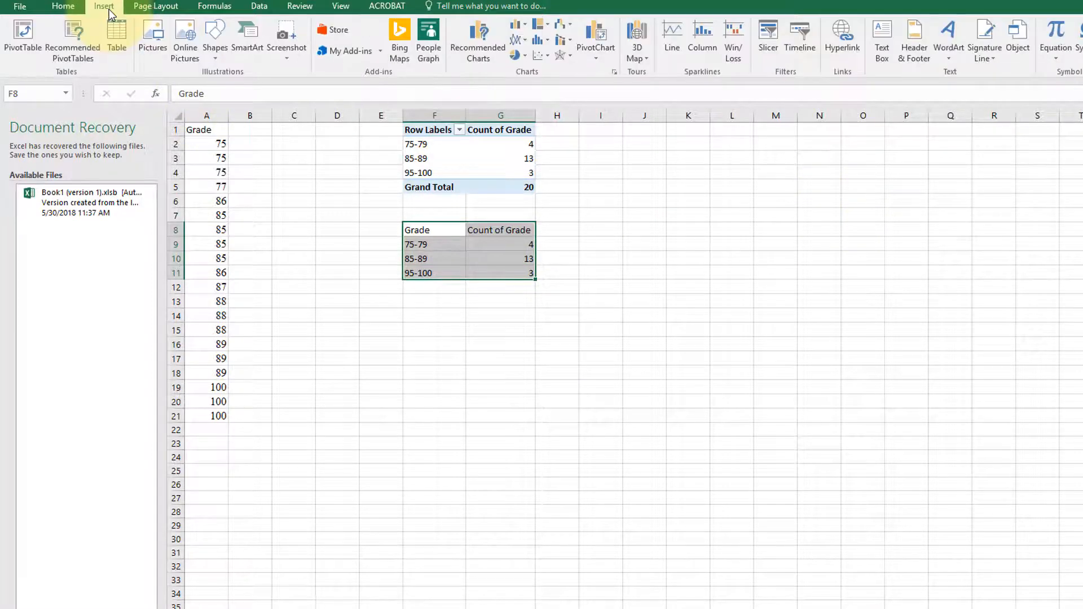
click(549, 55)
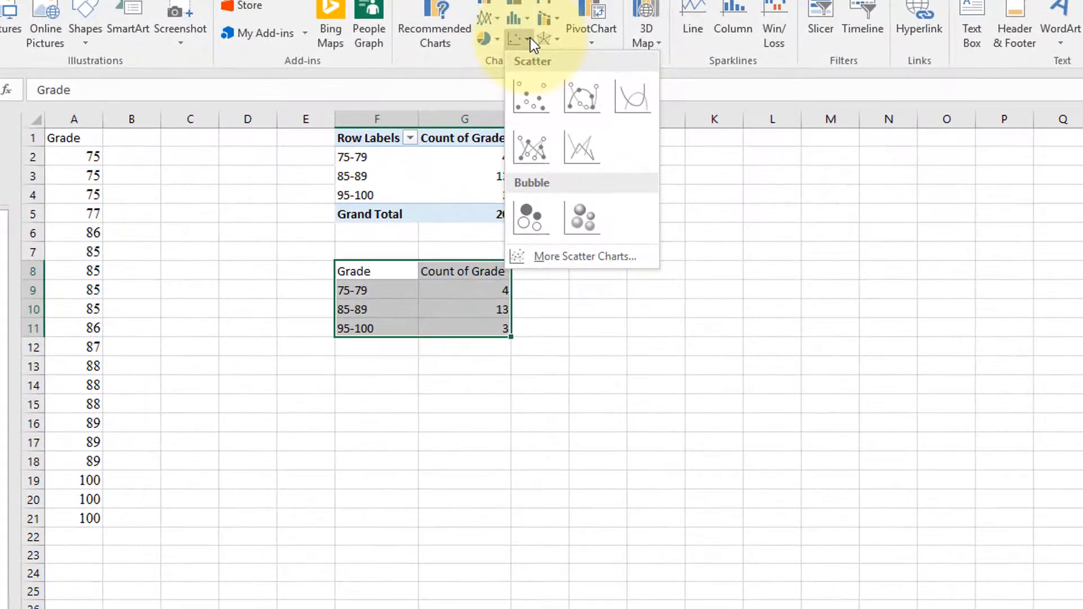
click(631, 95)
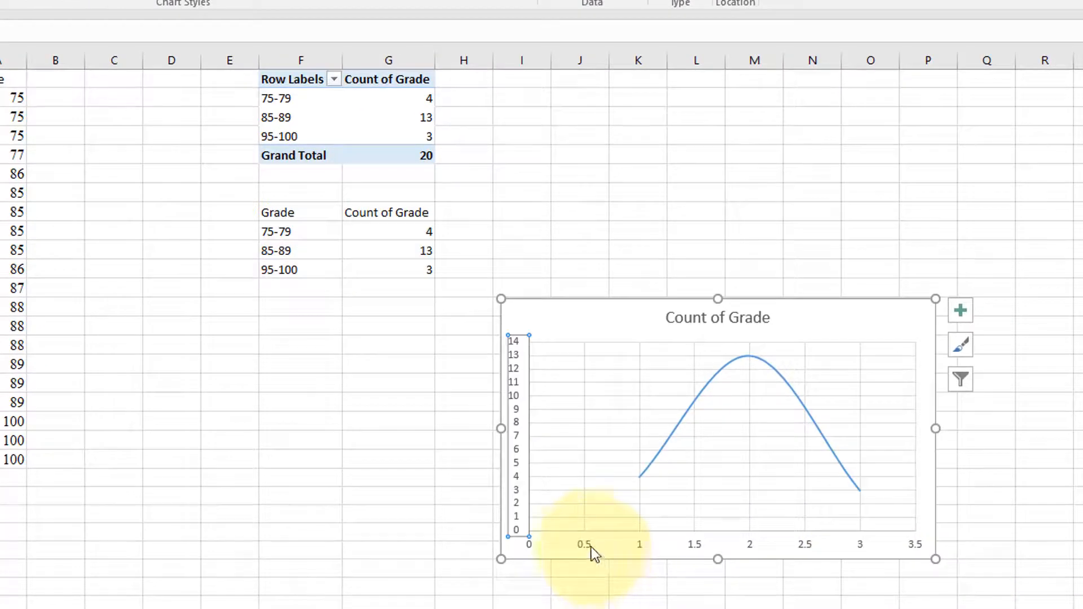
click(666, 604)
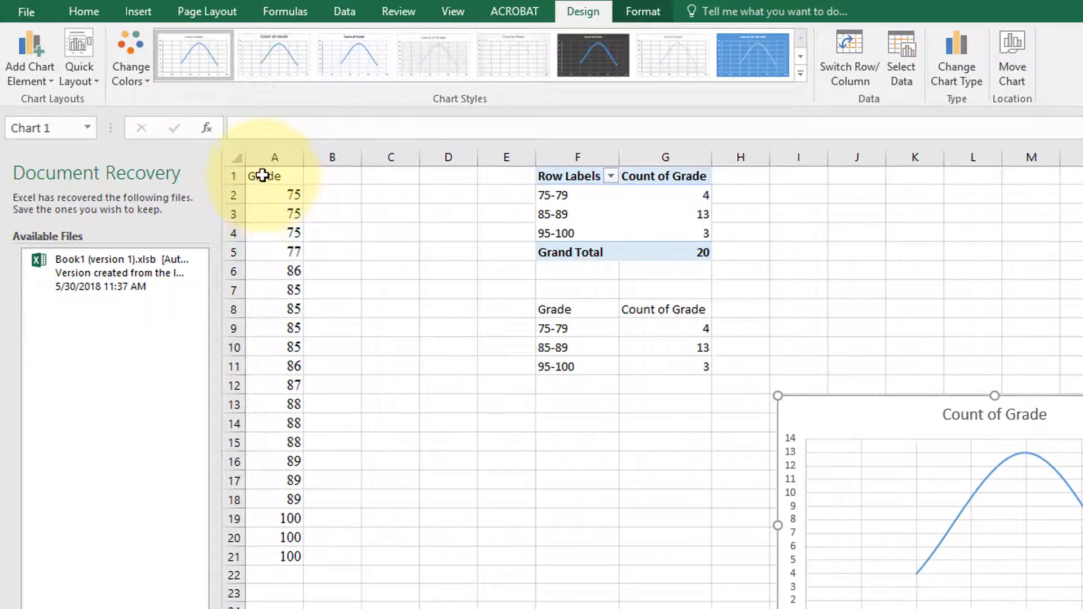
Insert a histogram chart from the original Grade data in A1:A21
drag(263, 176, 301, 556)
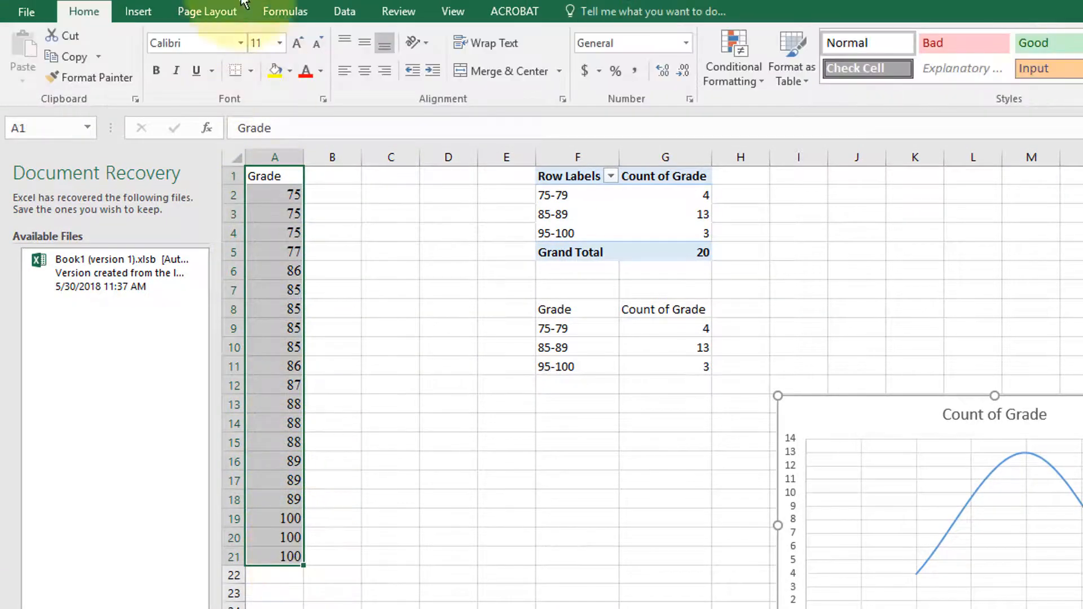
click(127, 13)
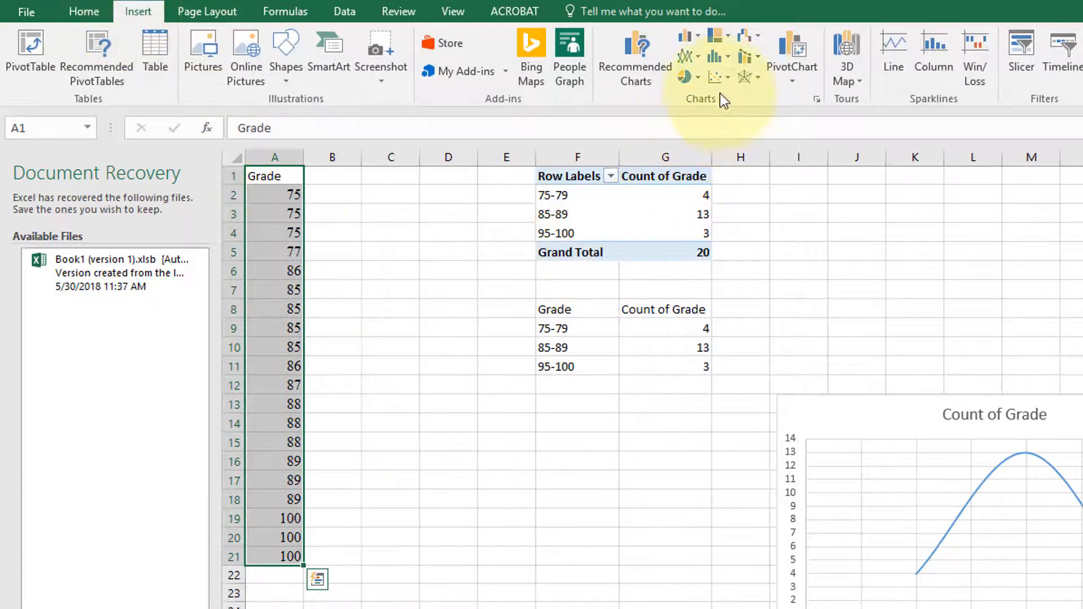
click(729, 57)
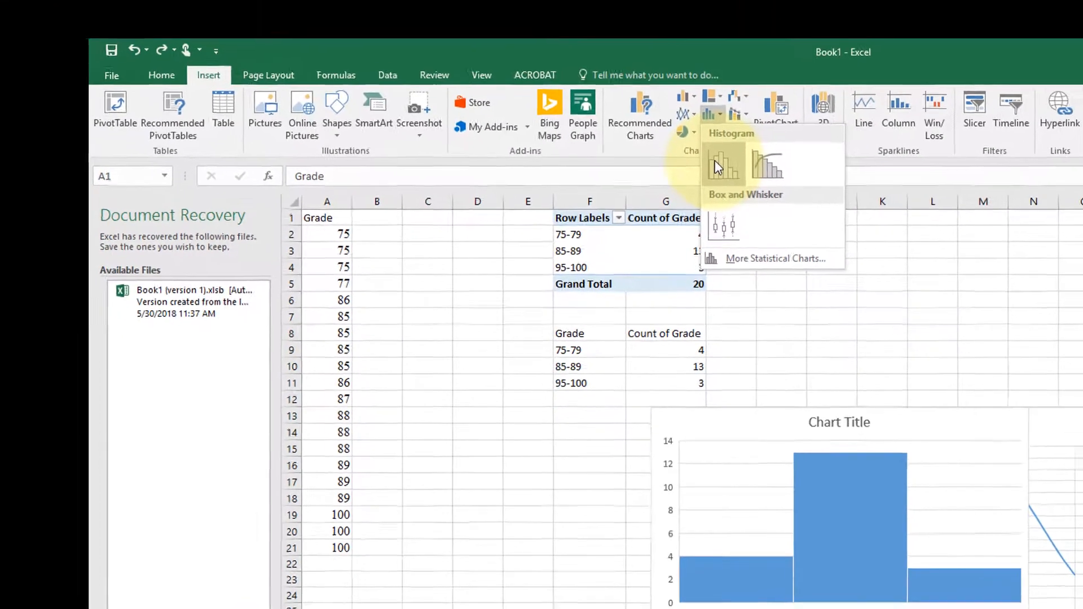
click(716, 161)
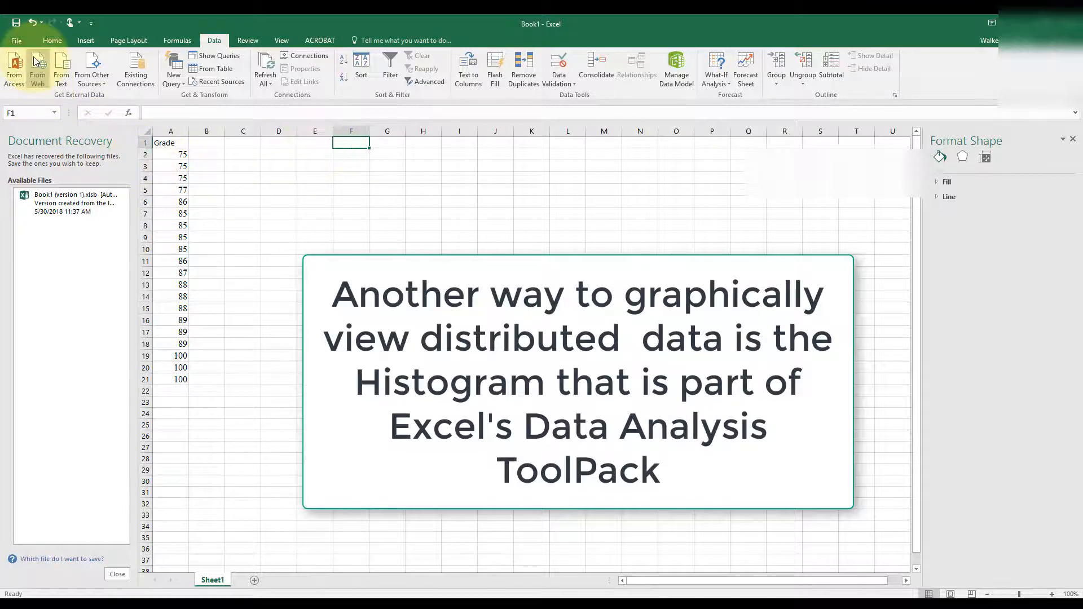
Enable the Analysis ToolPak add-in for Excel
click(21, 42)
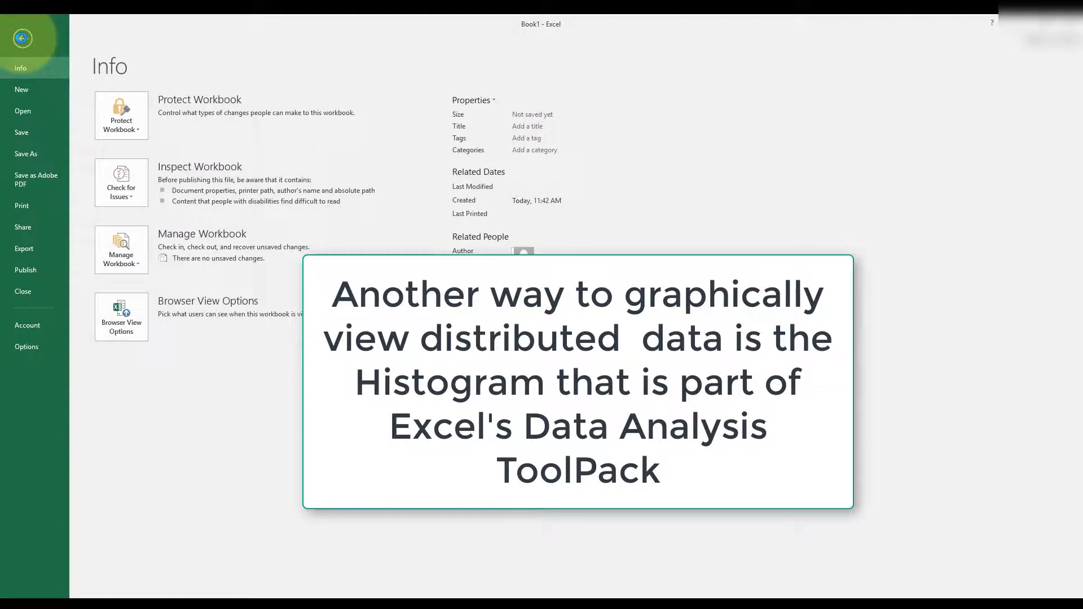
click(37, 351)
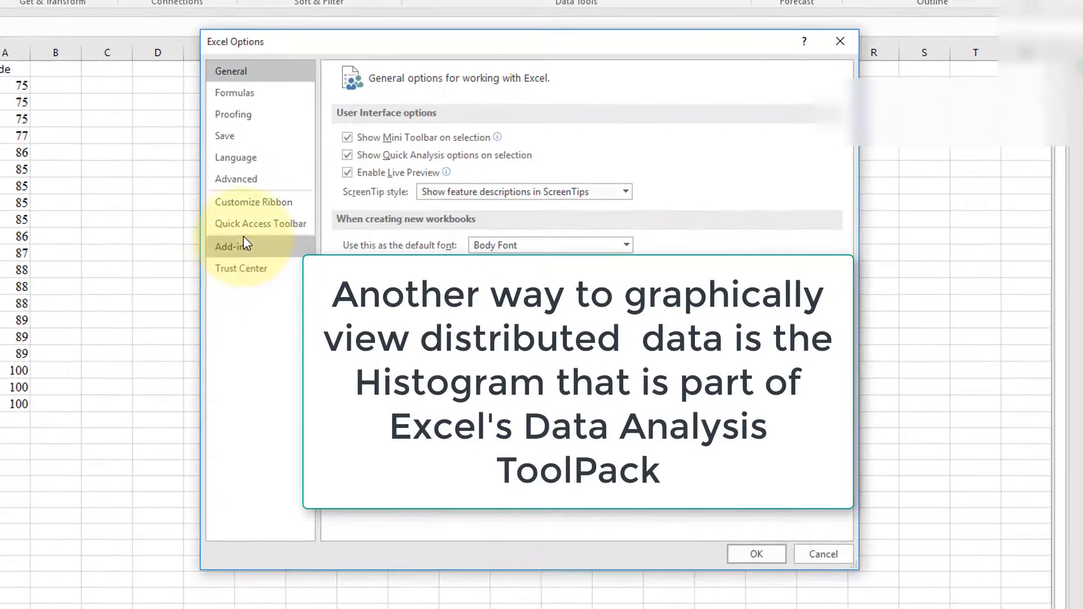
click(245, 245)
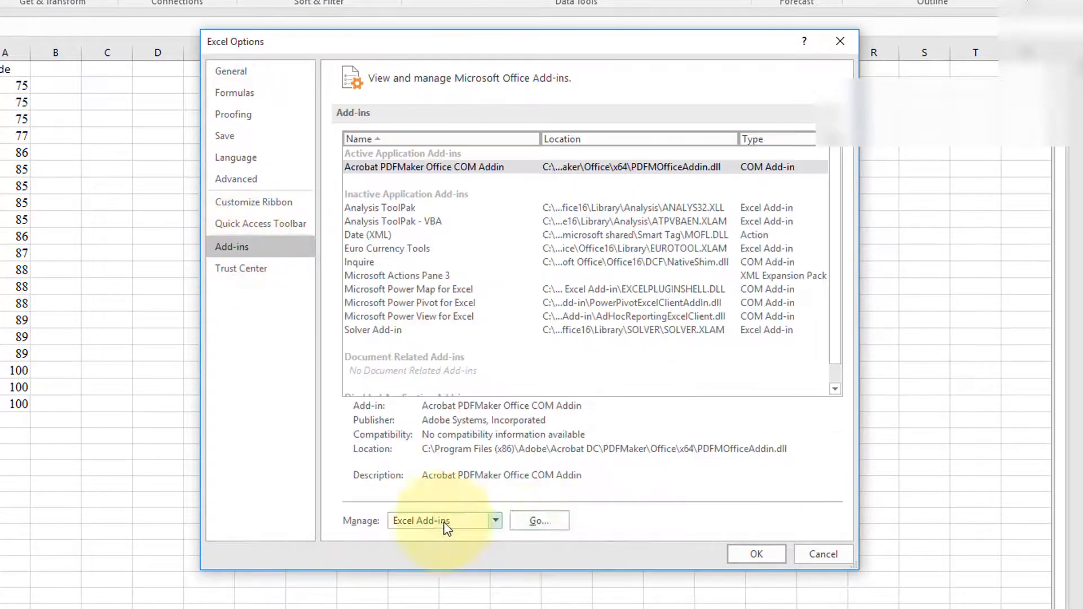
click(554, 523)
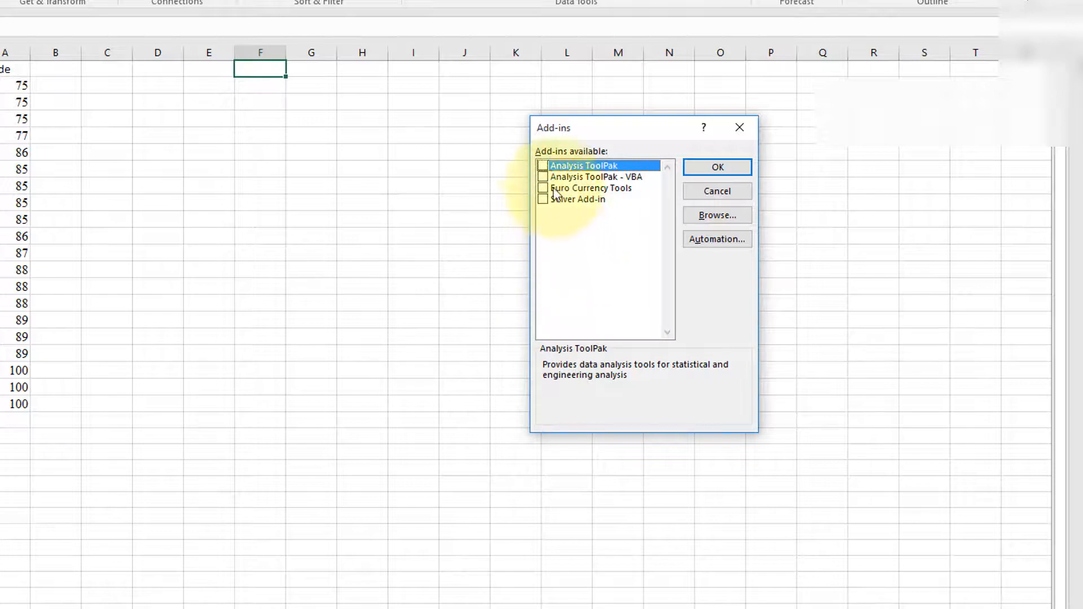
click(543, 166)
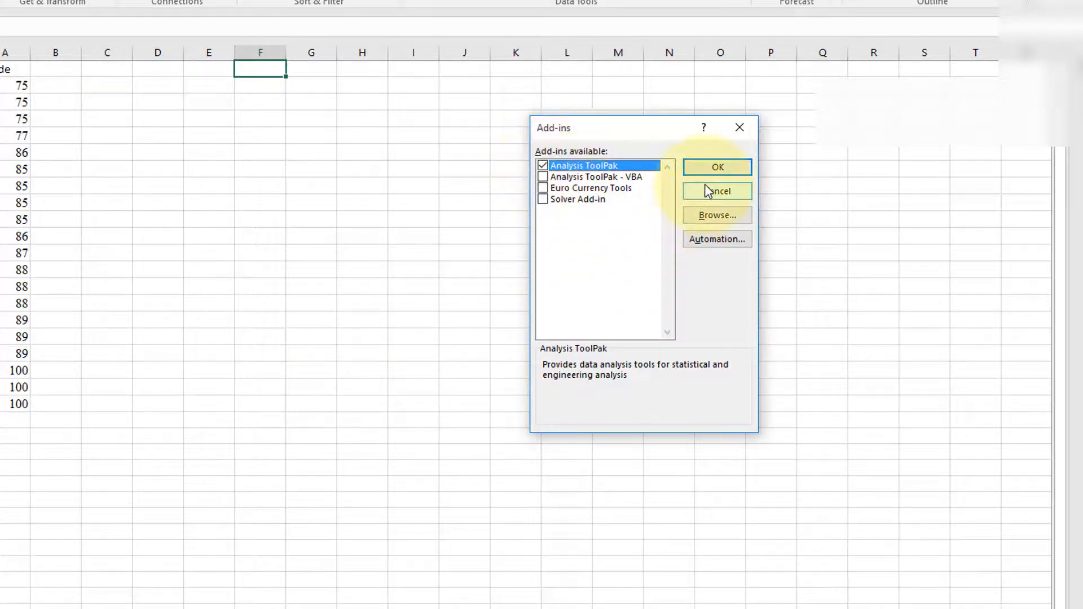
click(718, 167)
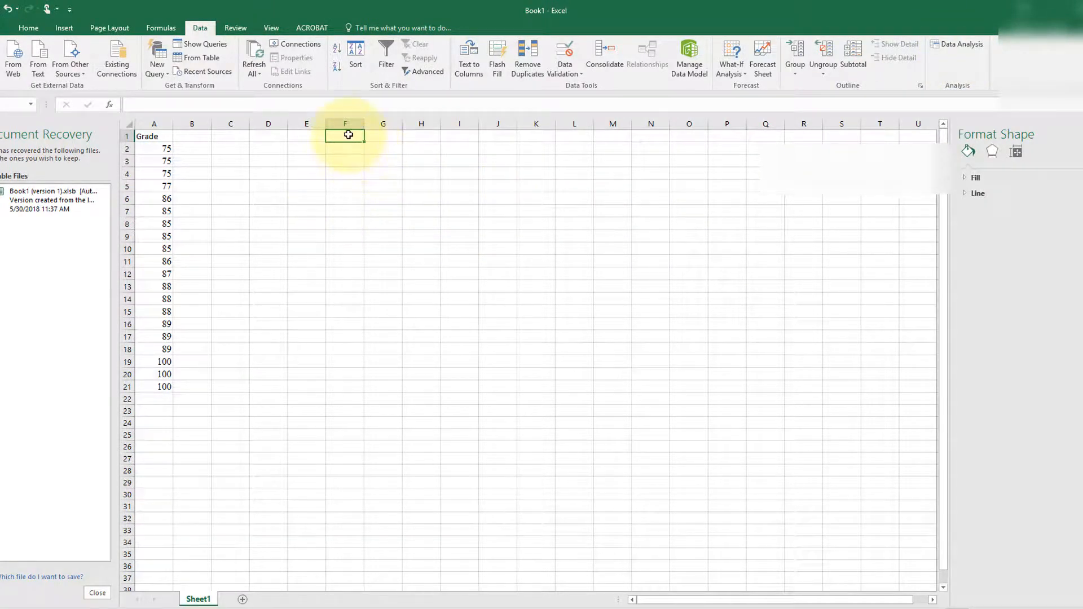
Enter the header "Bin" in F1 with bin values 75, 80, 85 and 90 below it, and fill the series down to 100 in F7
text(Bin)
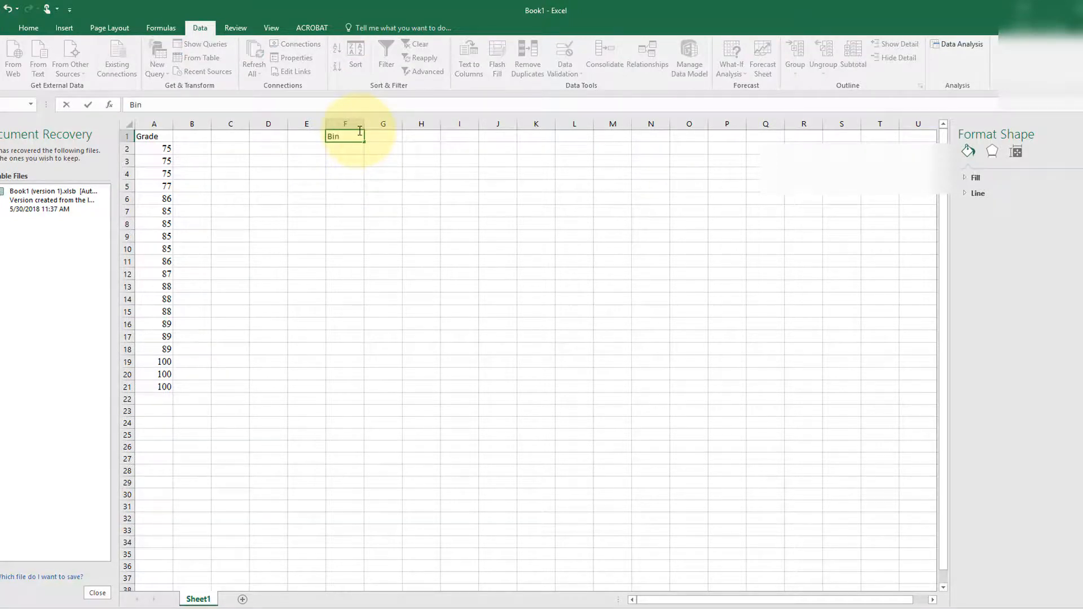
key(Return)
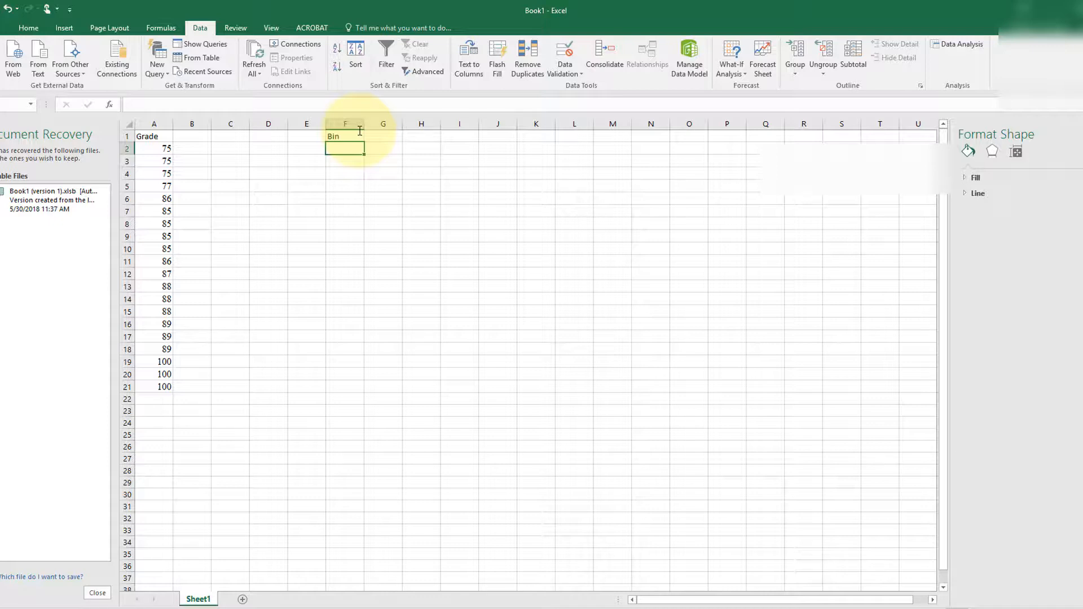
text(75)
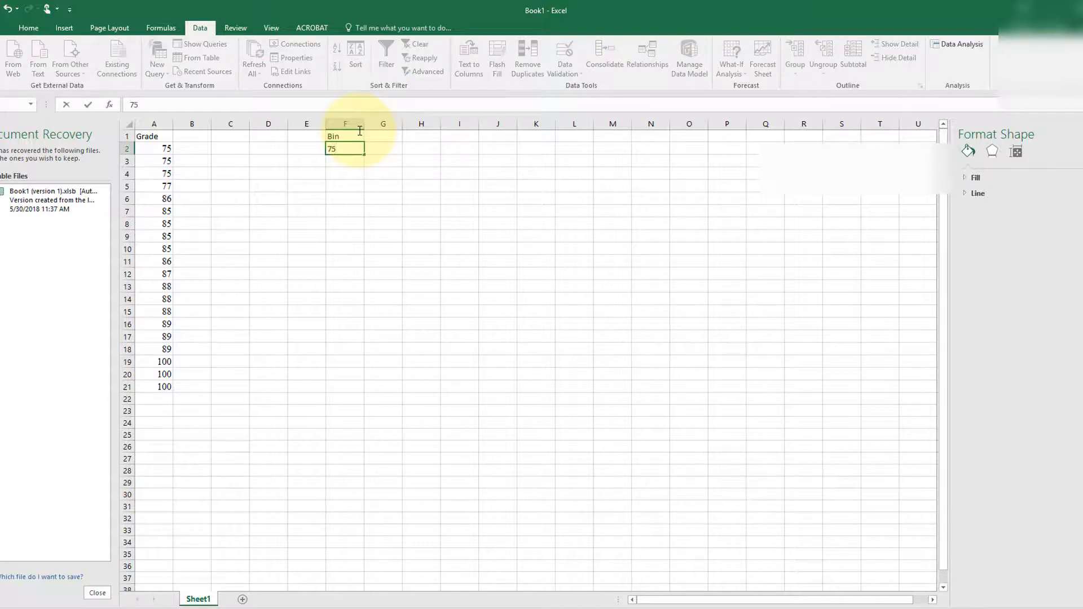
key(Return)
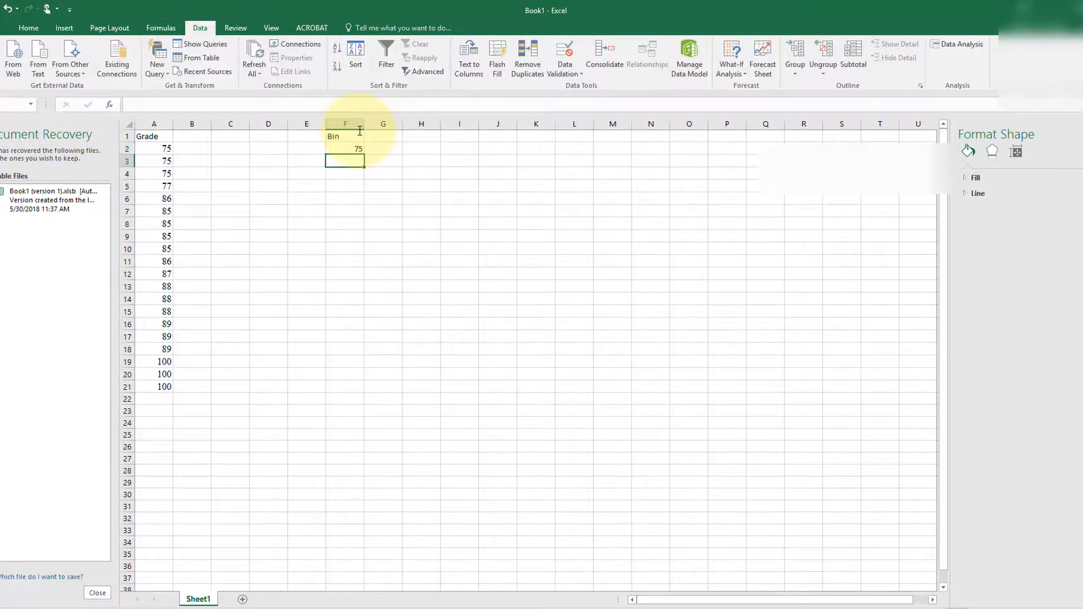
text(80)
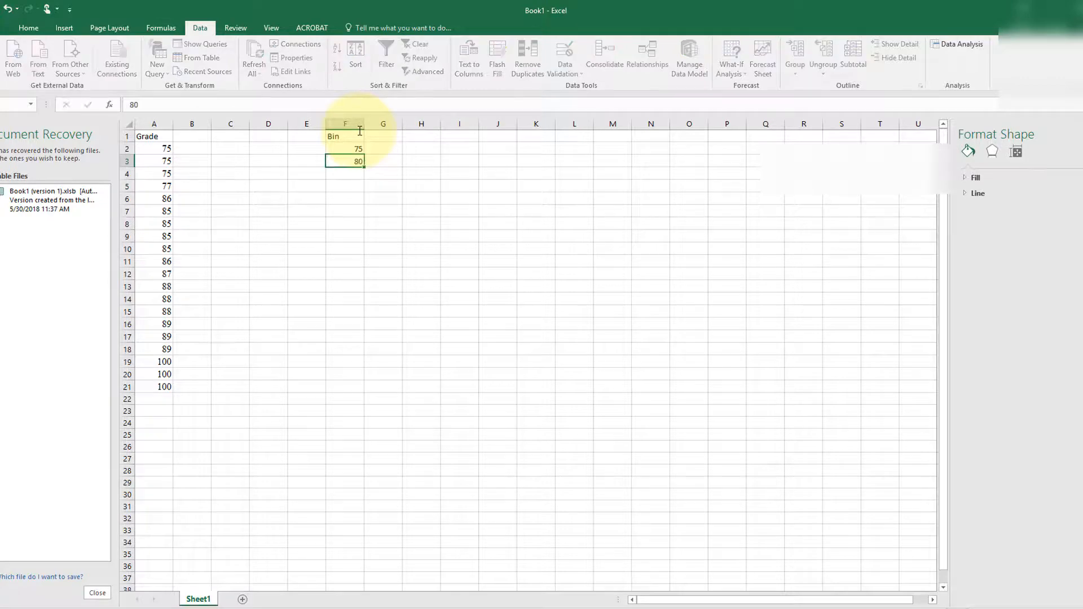
key(Return)
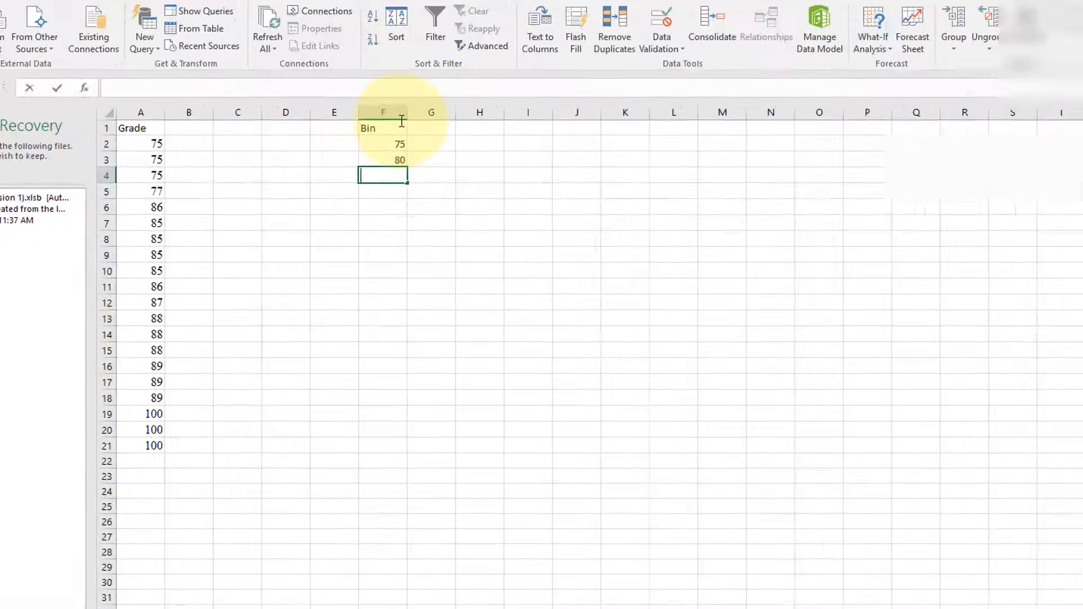
text(85)
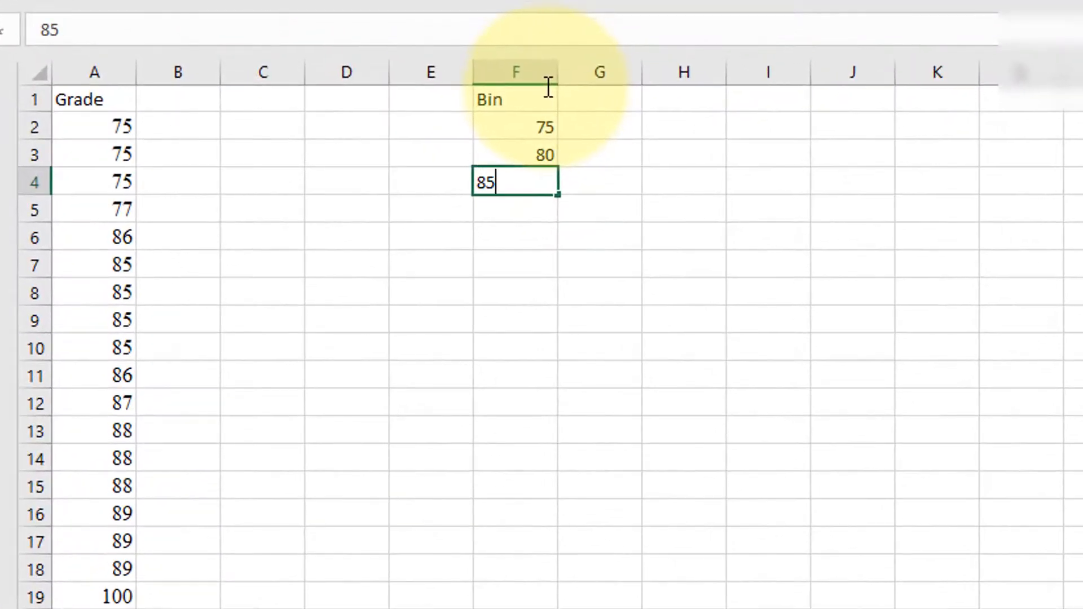
key(Return)
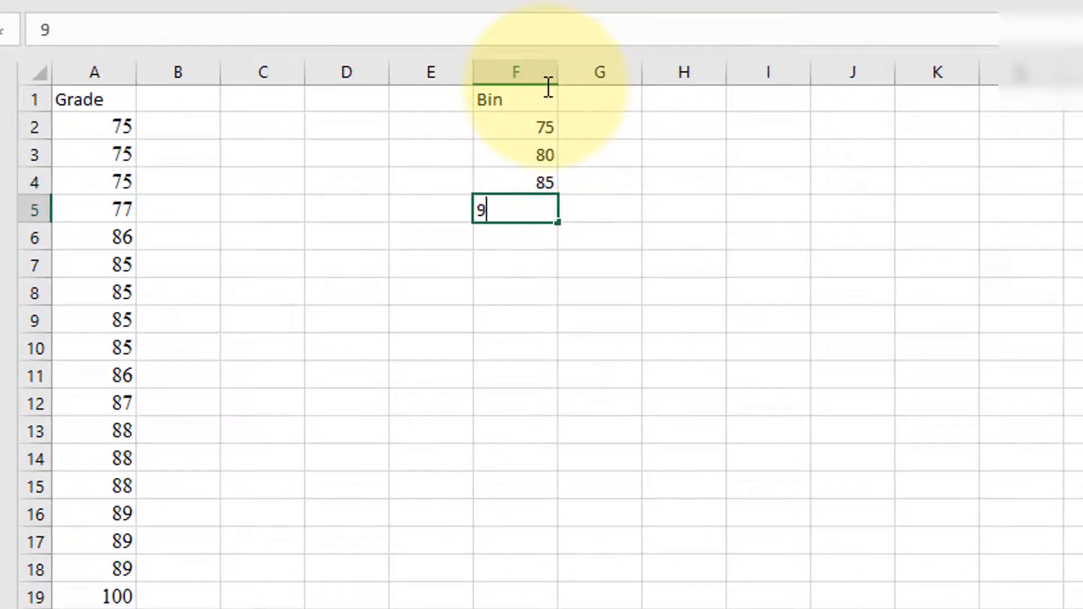
text(90)
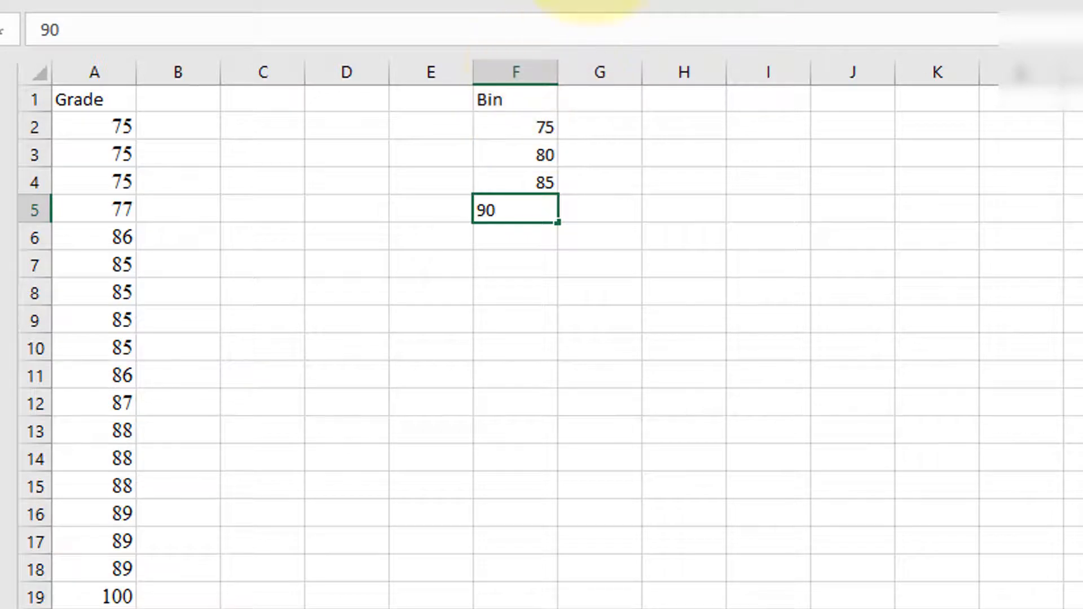
click(539, 273)
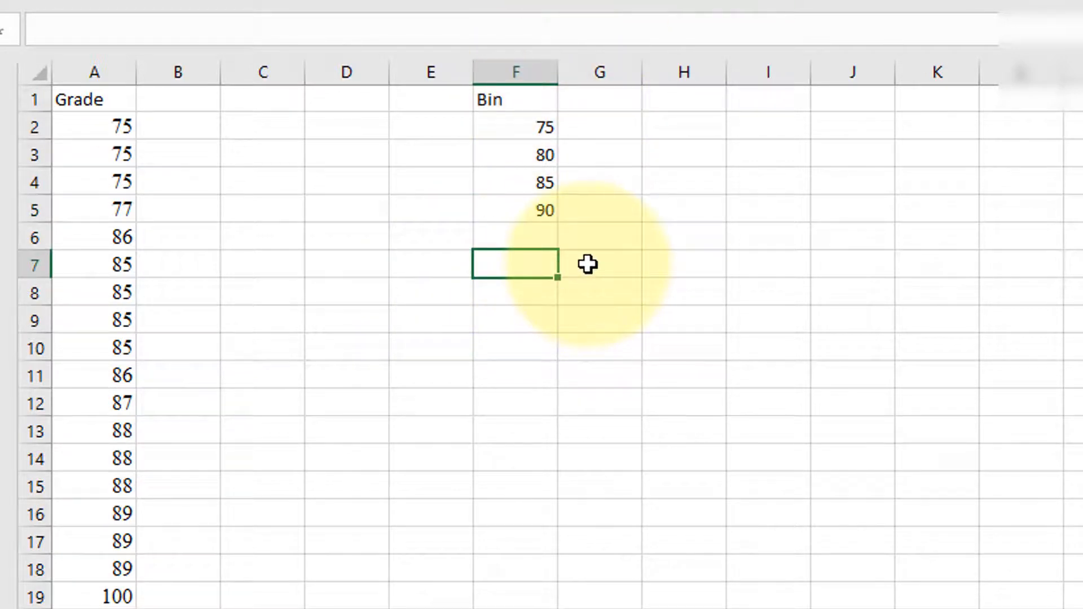
drag(531, 129, 575, 278)
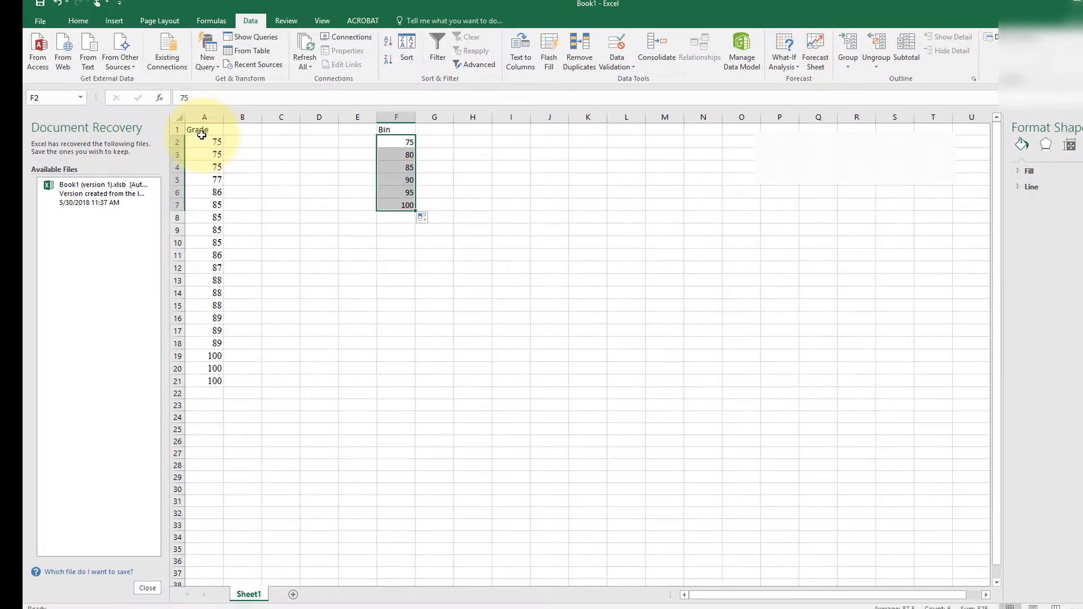
Start the Histogram tool from Data Analysis with input range A1:A21, labels included, and bin range F1:F7
click(98, 105)
click(1010, 37)
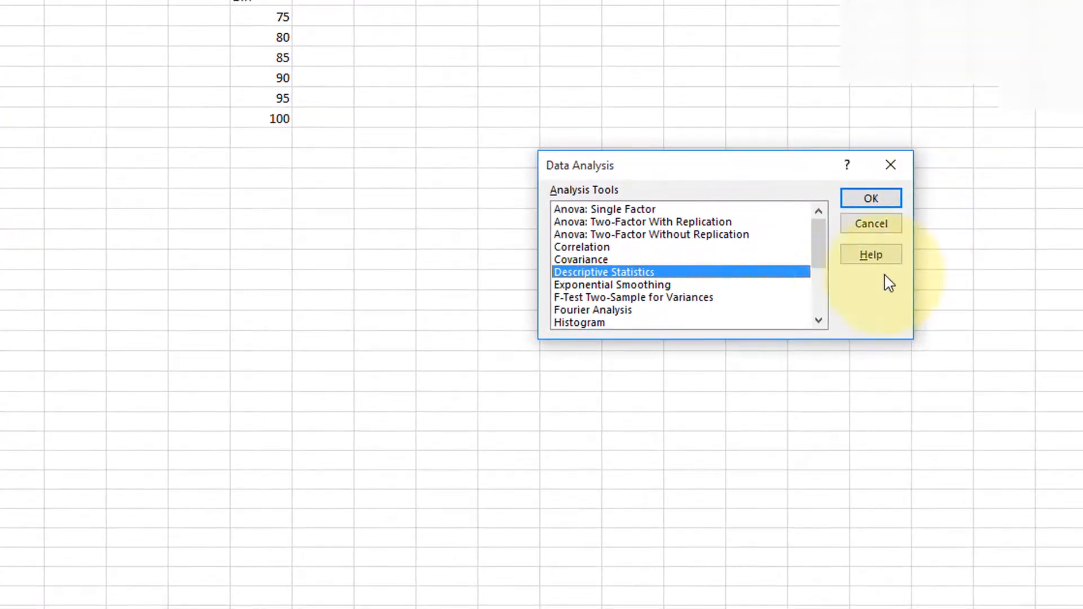
click(589, 326)
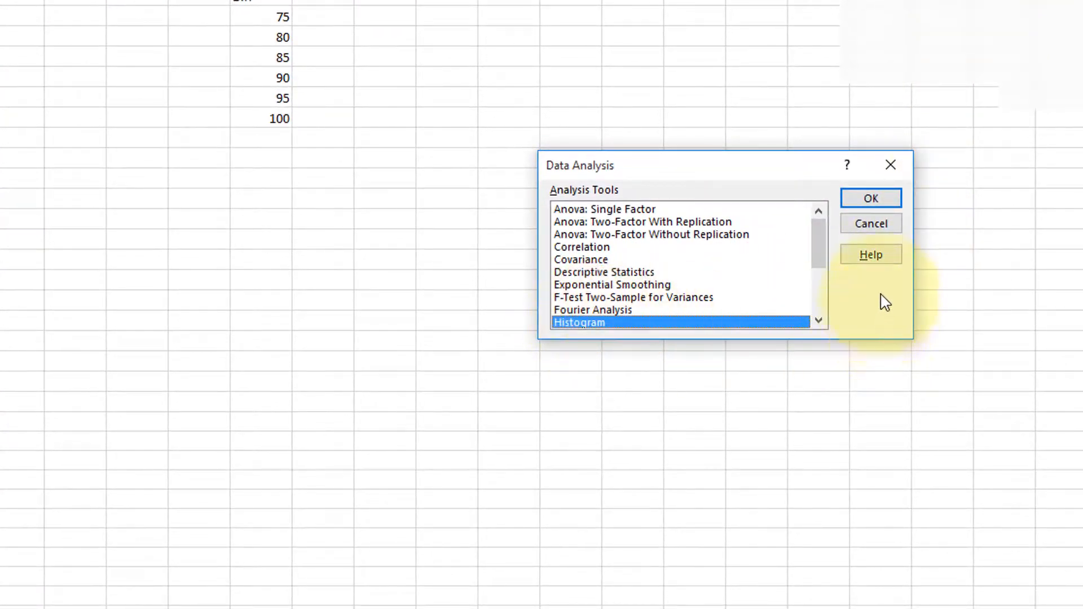
click(875, 201)
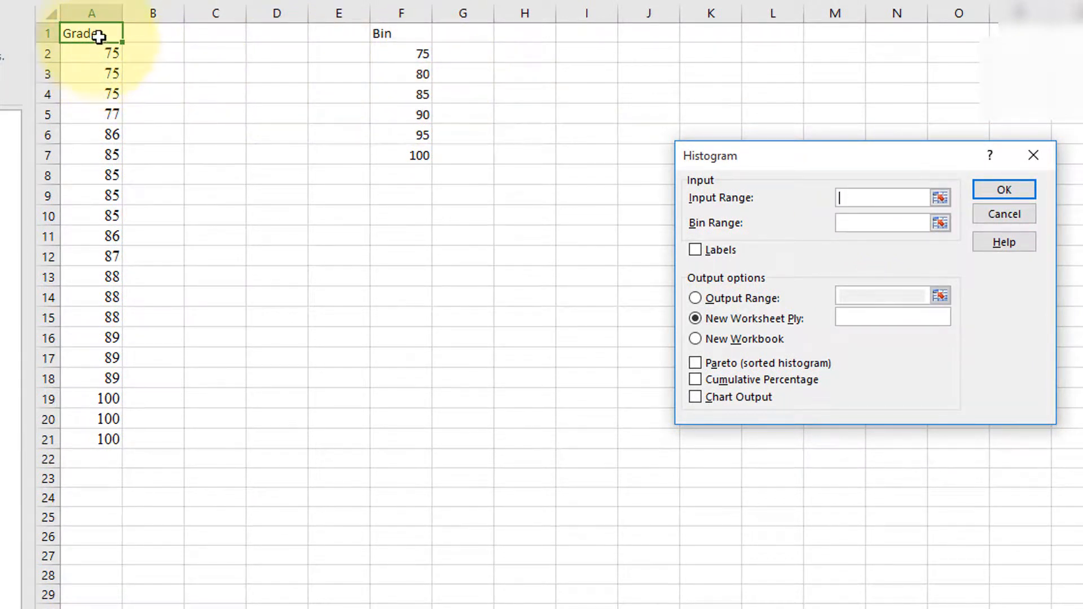
drag(95, 33, 104, 438)
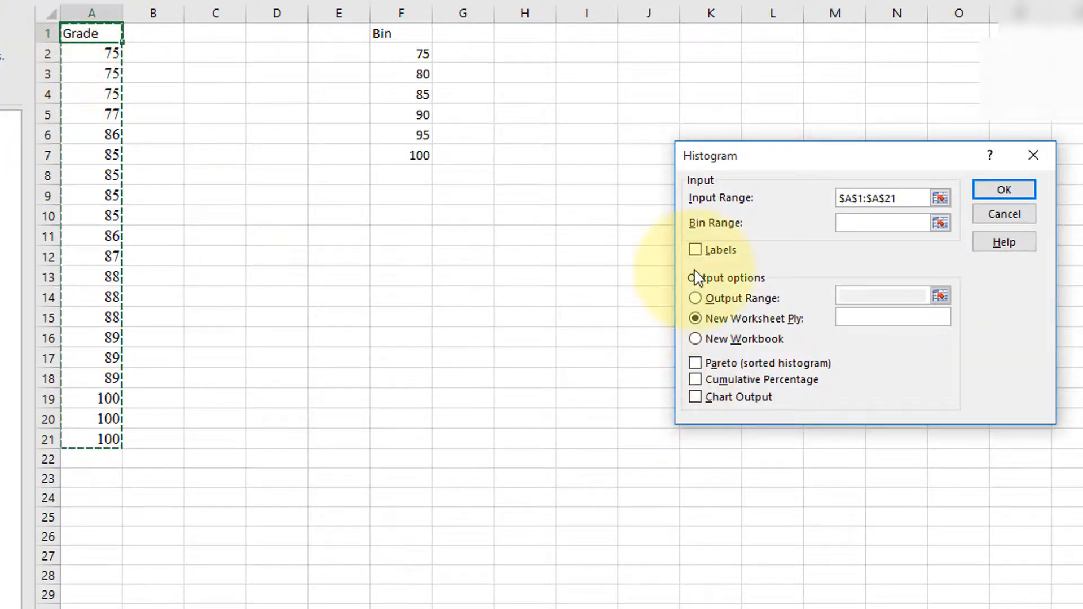
click(698, 252)
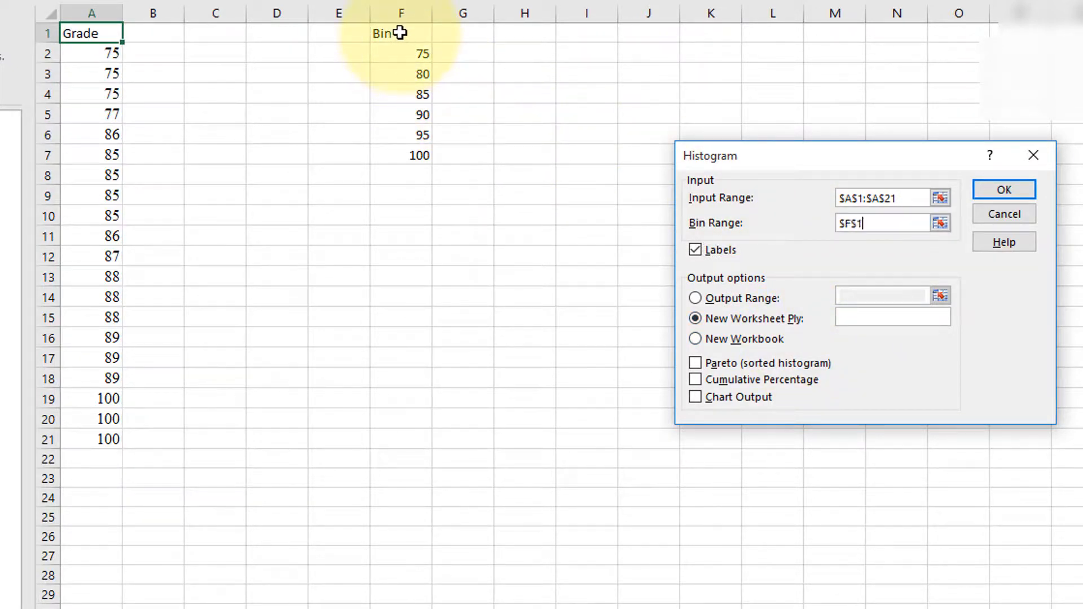
drag(400, 32, 422, 153)
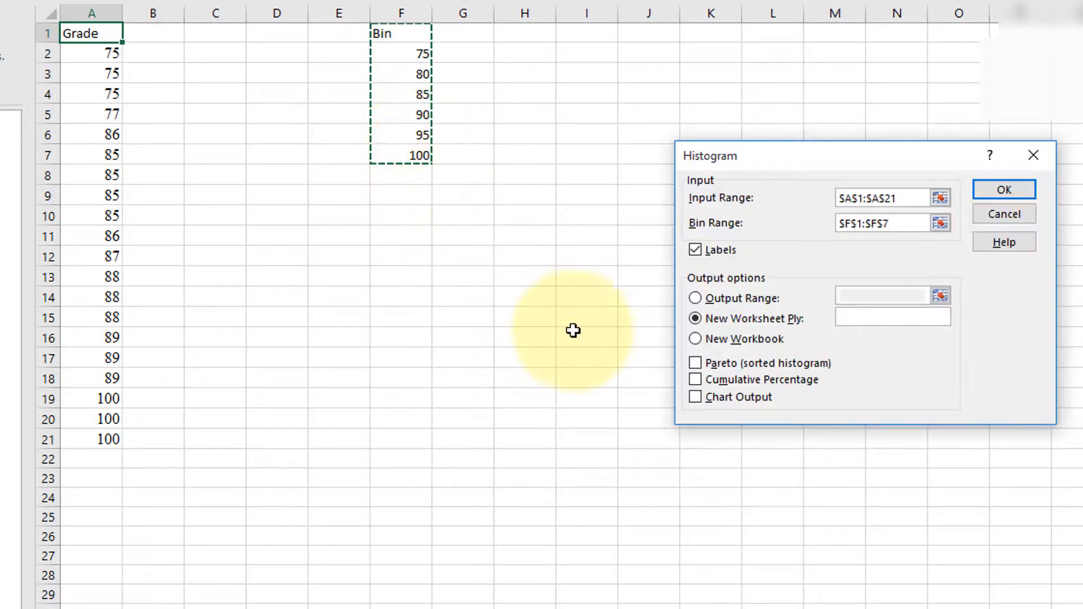
Set the histogram's output range to E12, include cumulative percentage and chart output, and generate it
click(696, 298)
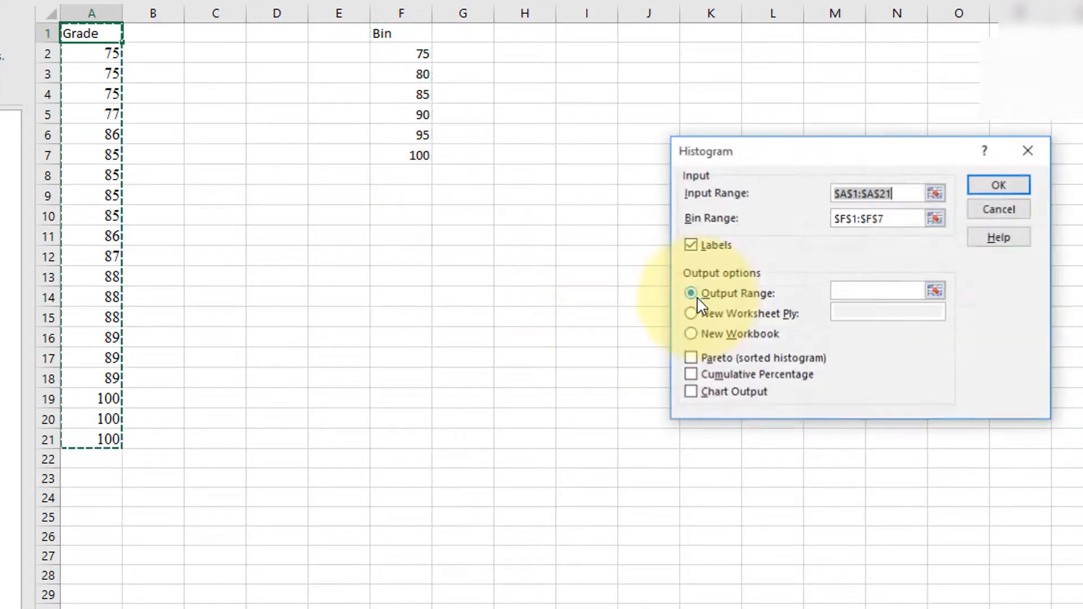
click(855, 291)
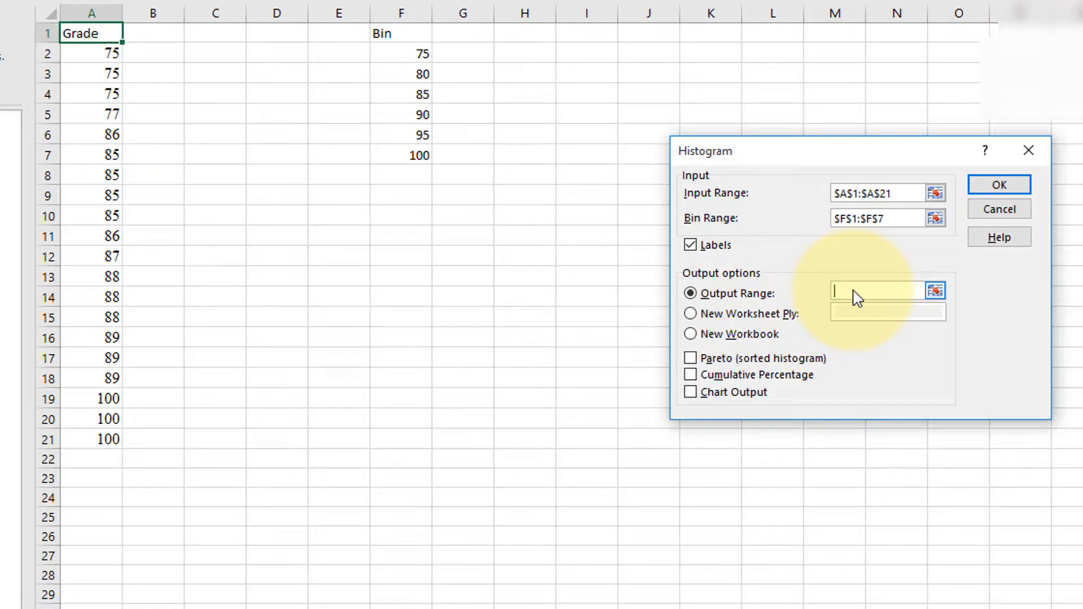
click(339, 261)
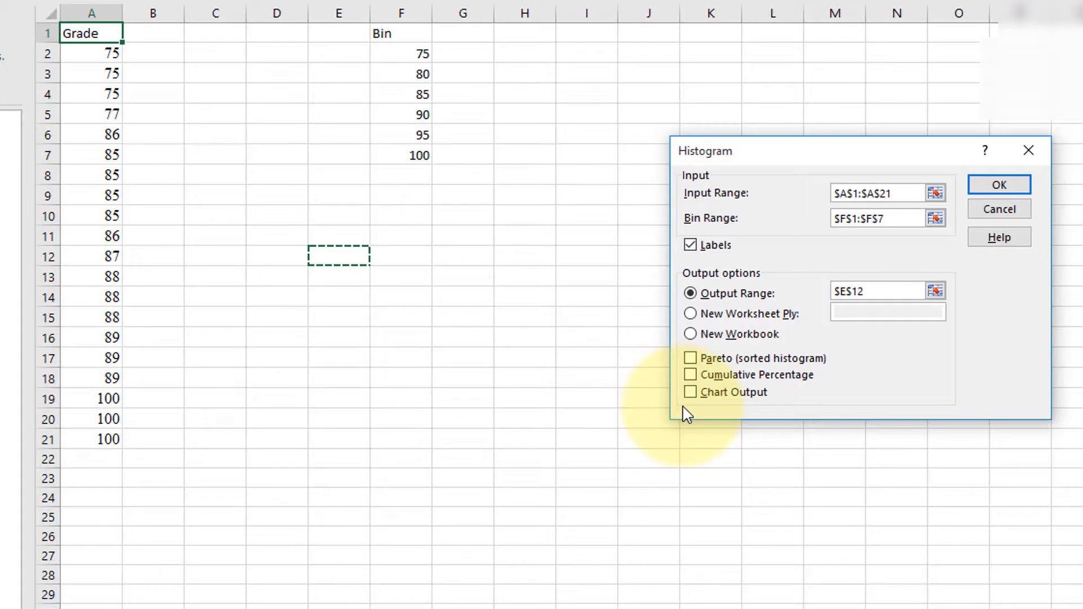
click(691, 375)
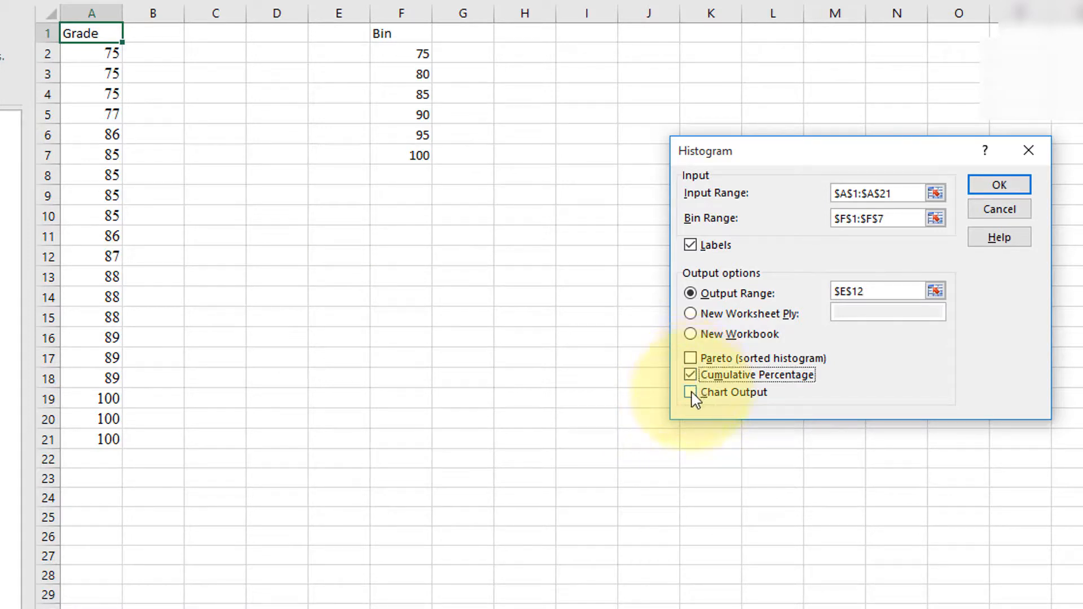
click(692, 395)
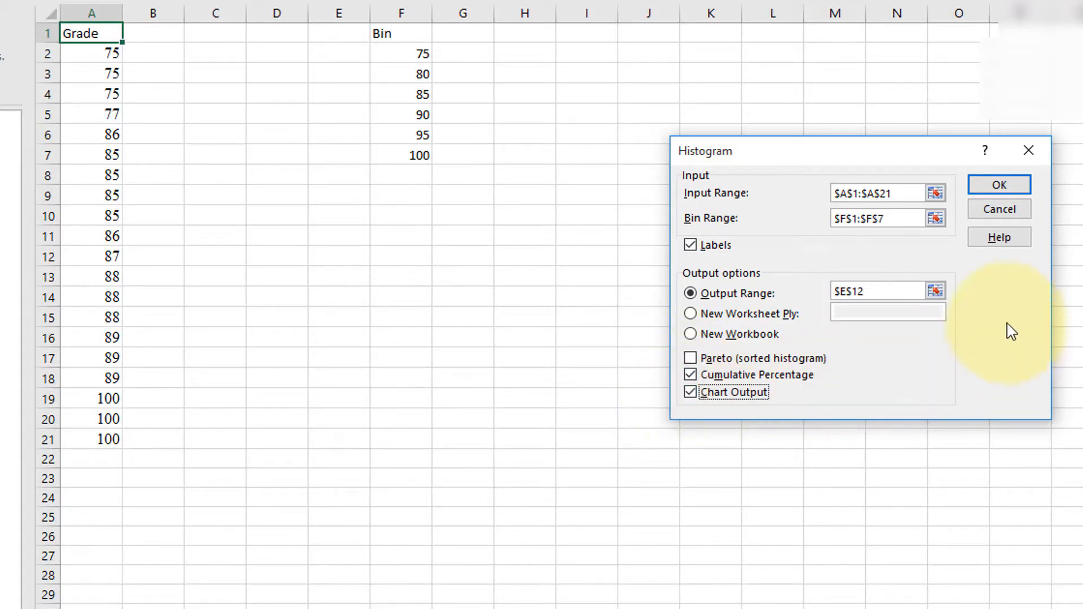
click(998, 189)
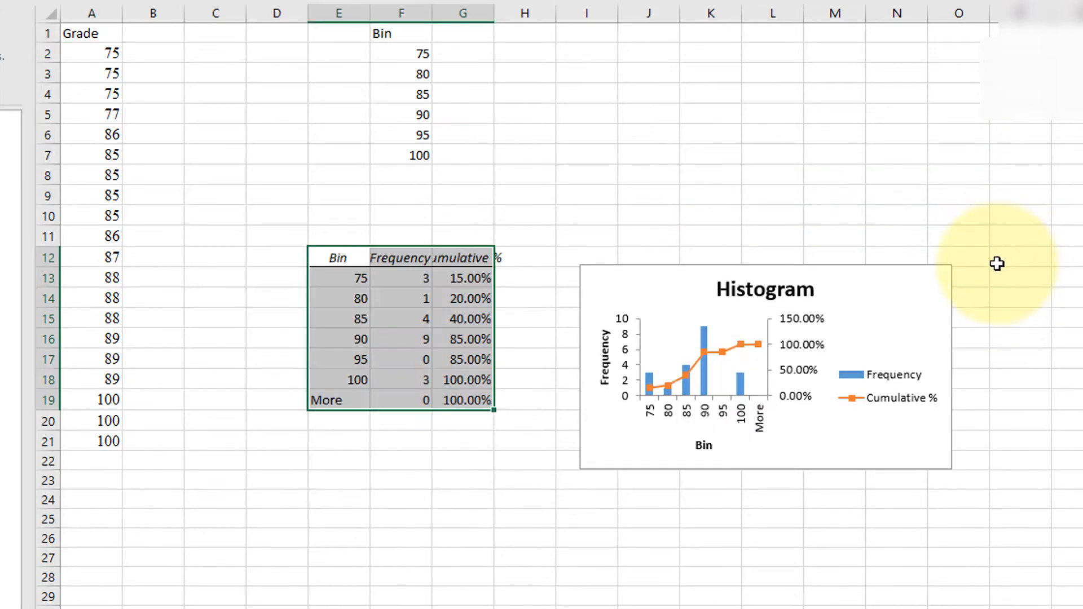